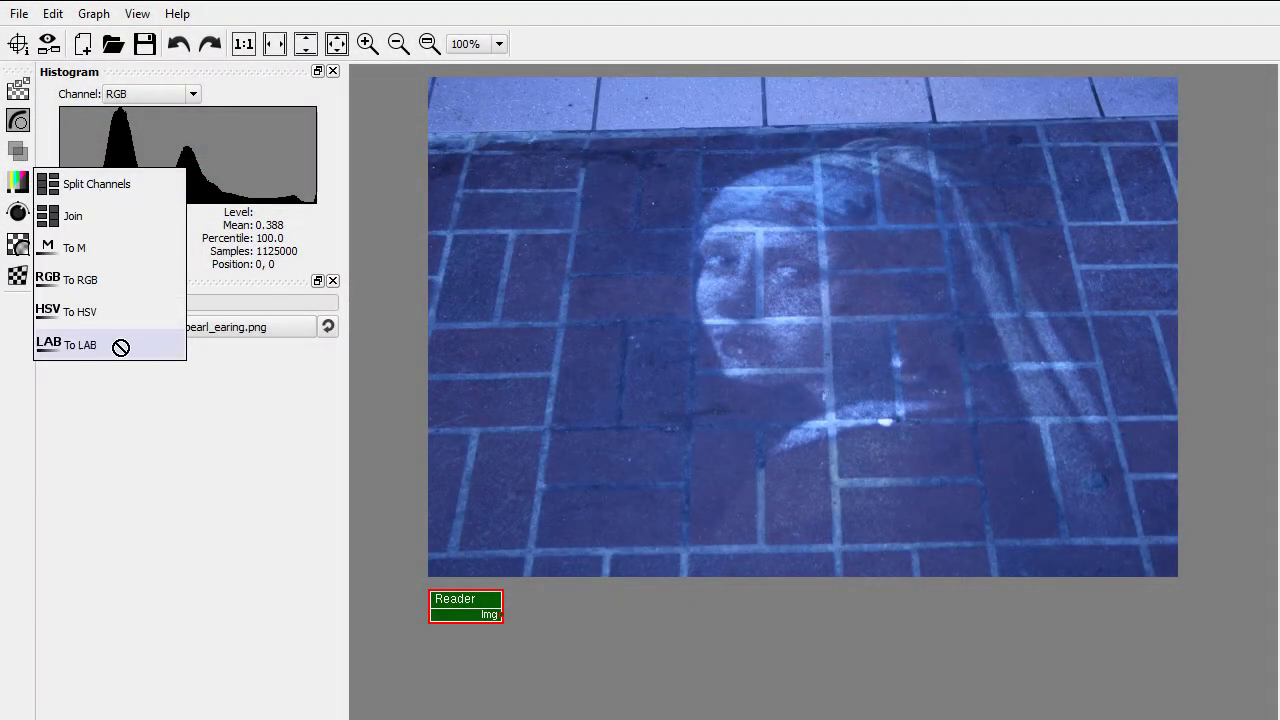
# - Add To LAB and Curves after the Reader and pull the Lightness black and white points inward
pyautogui.moveTo(120, 347); pyautogui.dragTo(512, 591)
pyautogui.click(17, 213)
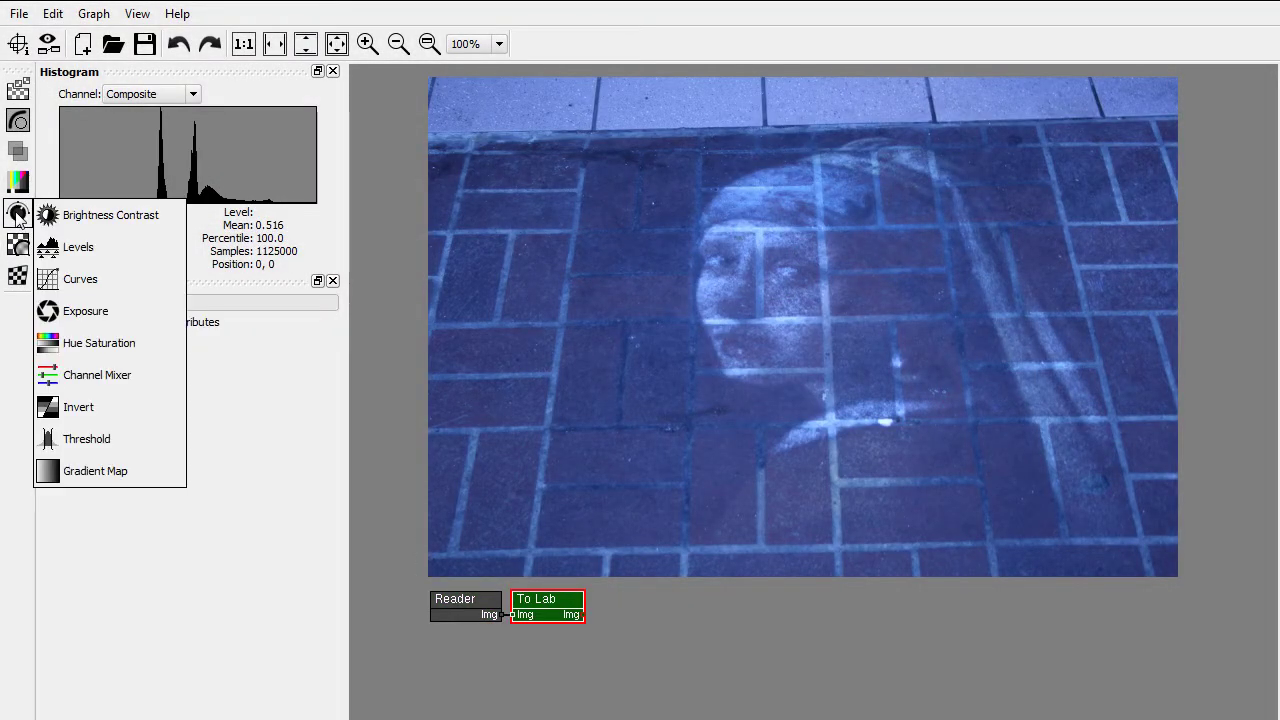
pyautogui.moveTo(80, 279); pyautogui.dragTo(600, 612)
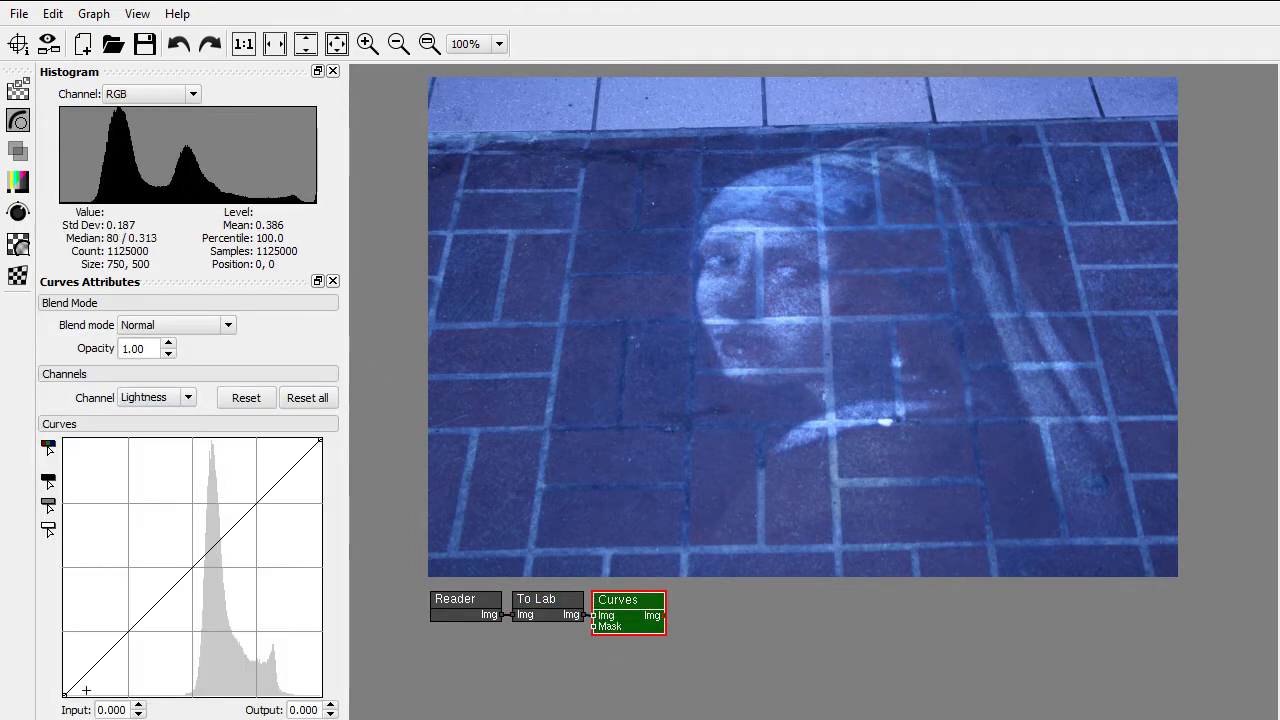
pyautogui.moveTo(64, 693); pyautogui.dragTo(168, 710)
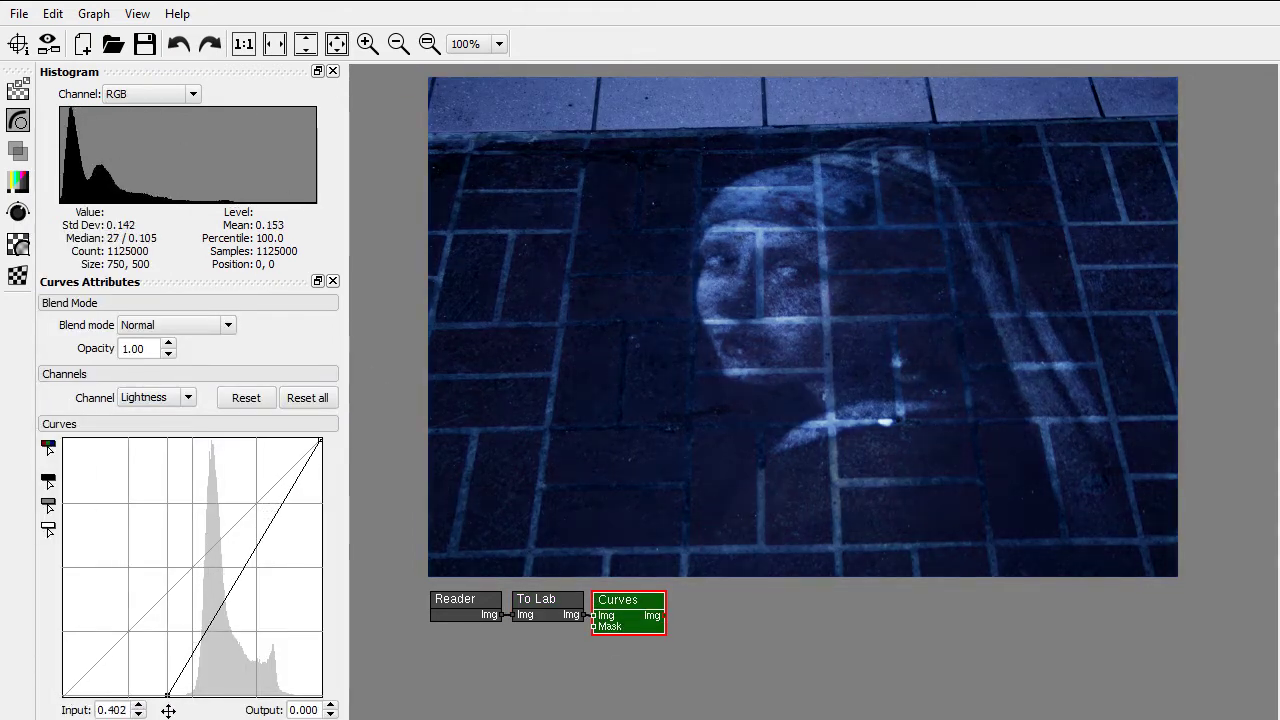
pyautogui.moveTo(320, 440); pyautogui.dragTo(282, 440)
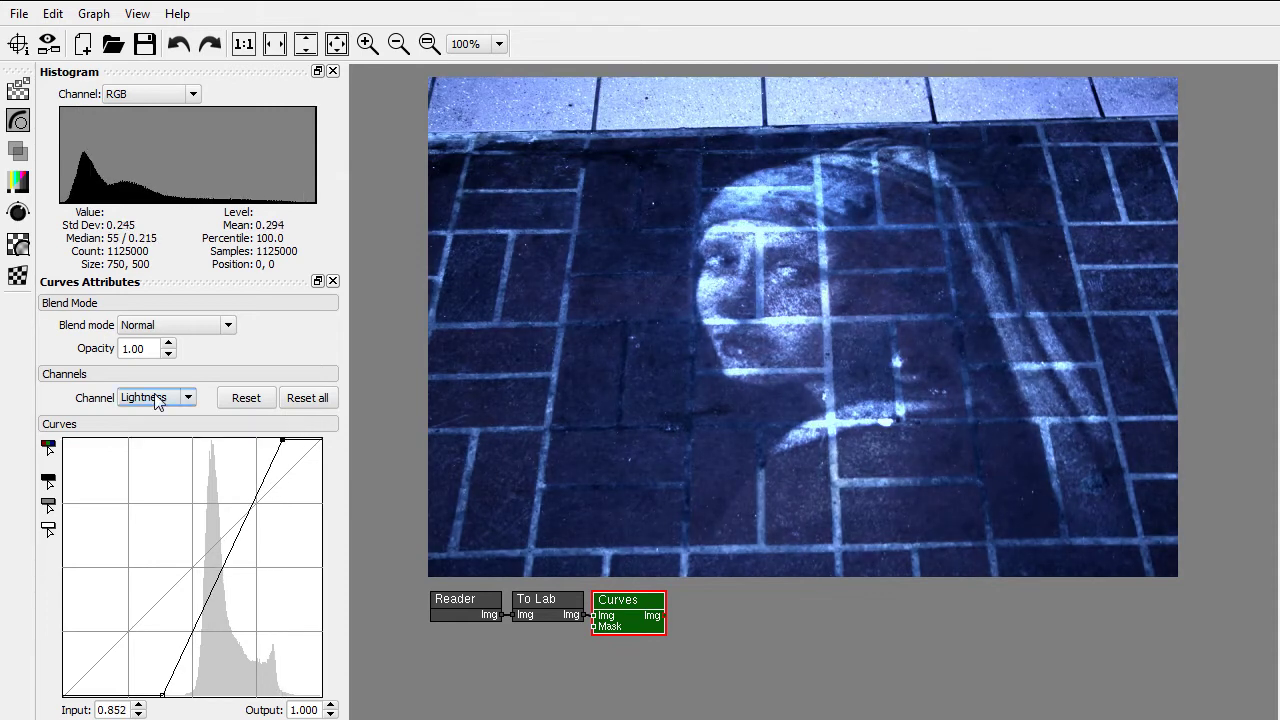
# - Move the A and B channel black and white points inward to remove the blue cast
pyautogui.click(155, 400)
pyautogui.click(150, 432)
pyautogui.moveTo(64, 695); pyautogui.dragTo(120, 697)
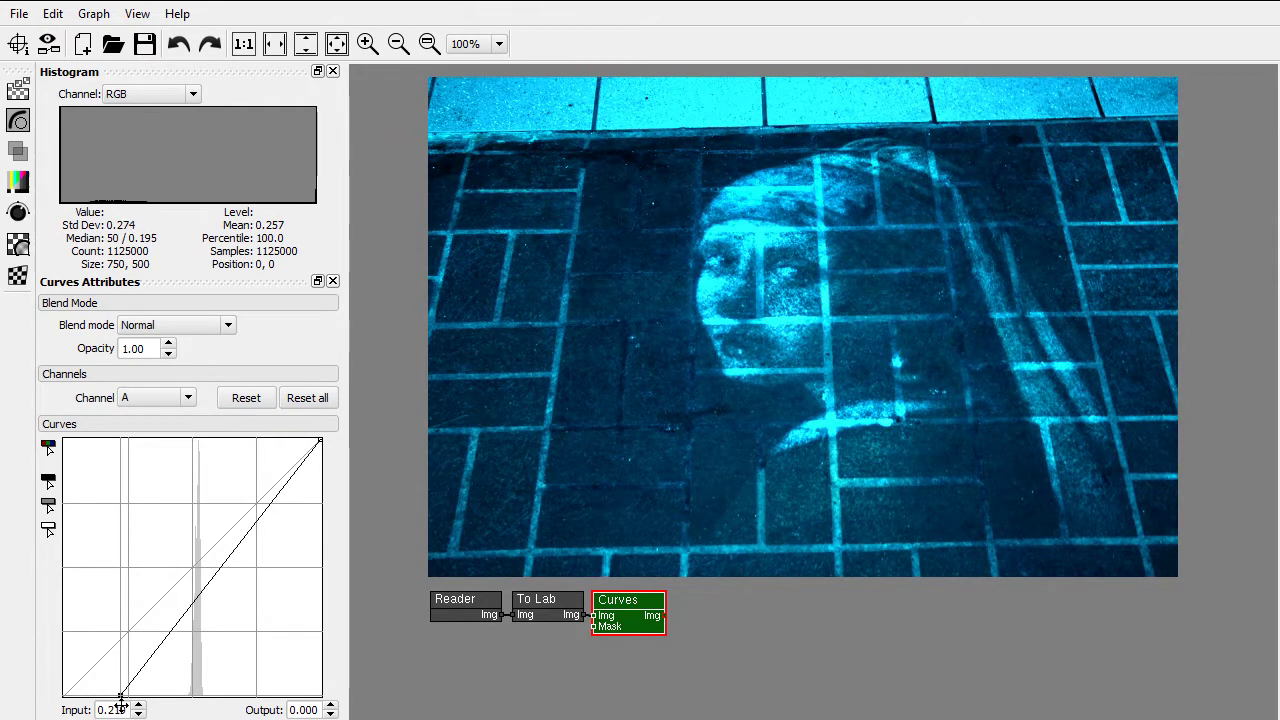
pyautogui.moveTo(320, 440); pyautogui.dragTo(268, 430)
pyautogui.click(155, 398)
pyautogui.click(145, 447)
pyautogui.moveTo(64, 695); pyautogui.dragTo(89, 710)
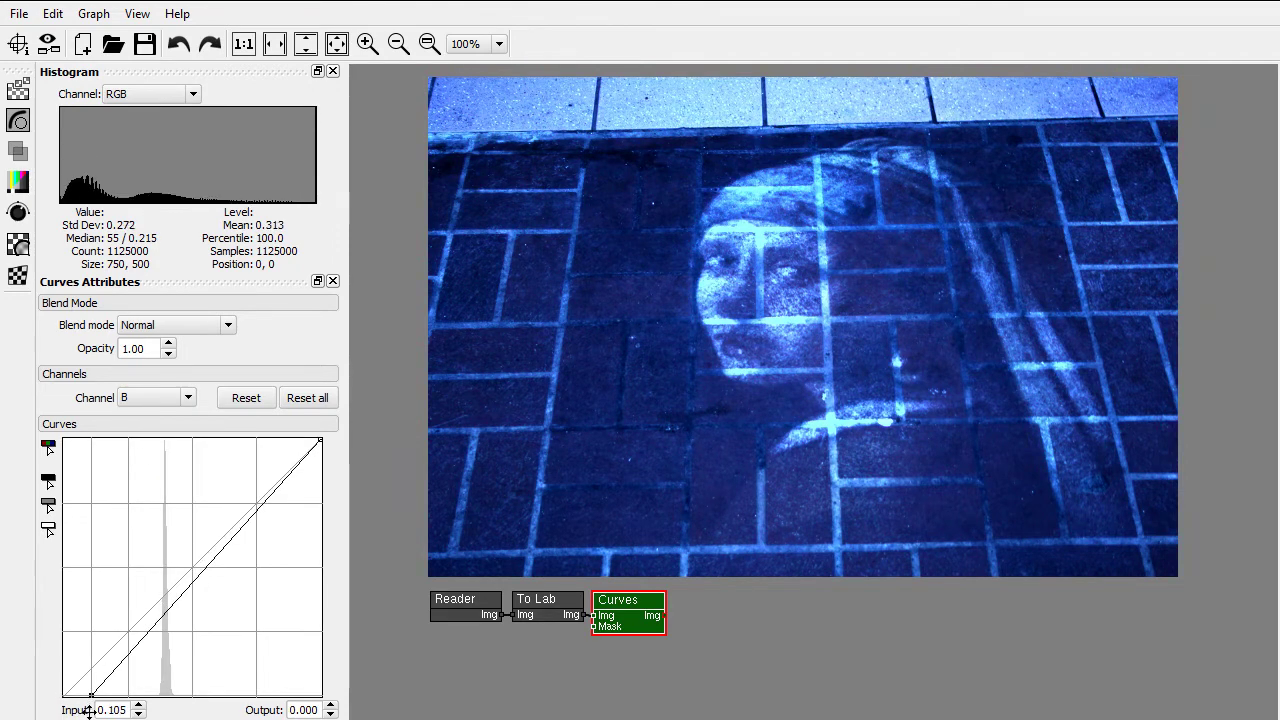
pyautogui.moveTo(320, 440); pyautogui.dragTo(246, 426)
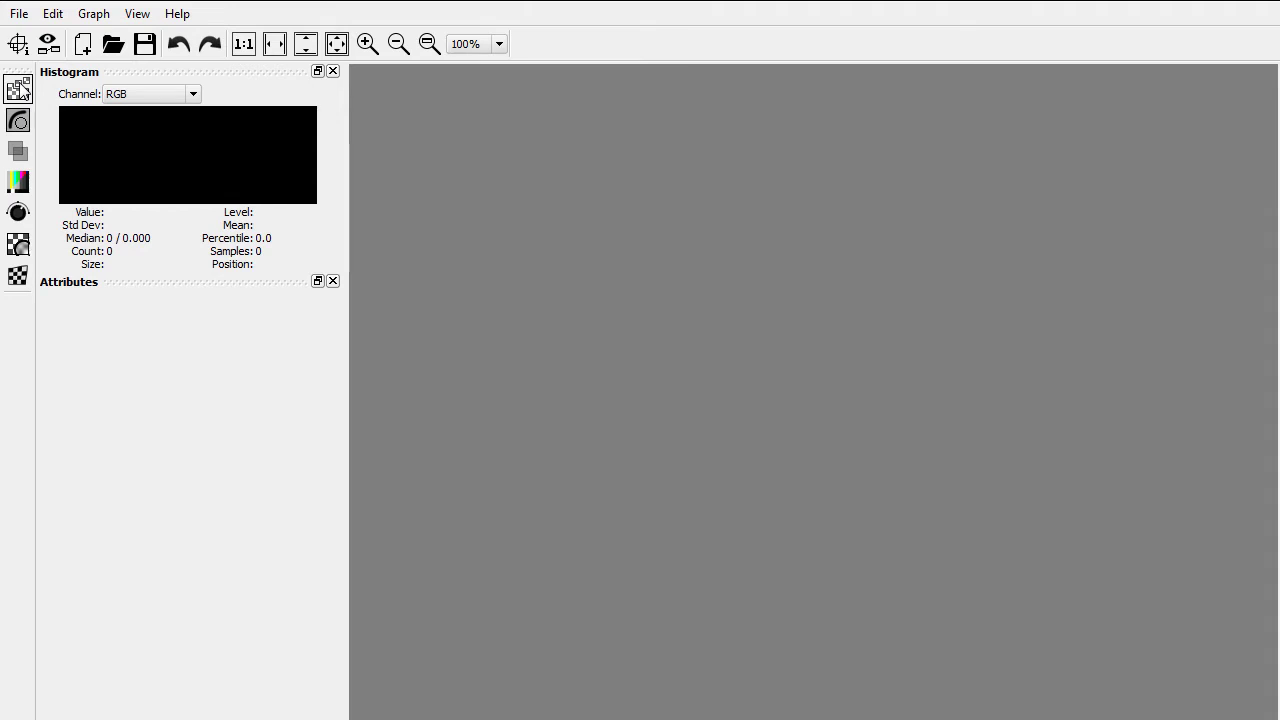
# - Add a Reader node loading the brick wall image wall_brick.png
pyautogui.click(20, 90)
pyautogui.moveTo(77, 100); pyautogui.dragTo(368, 584)
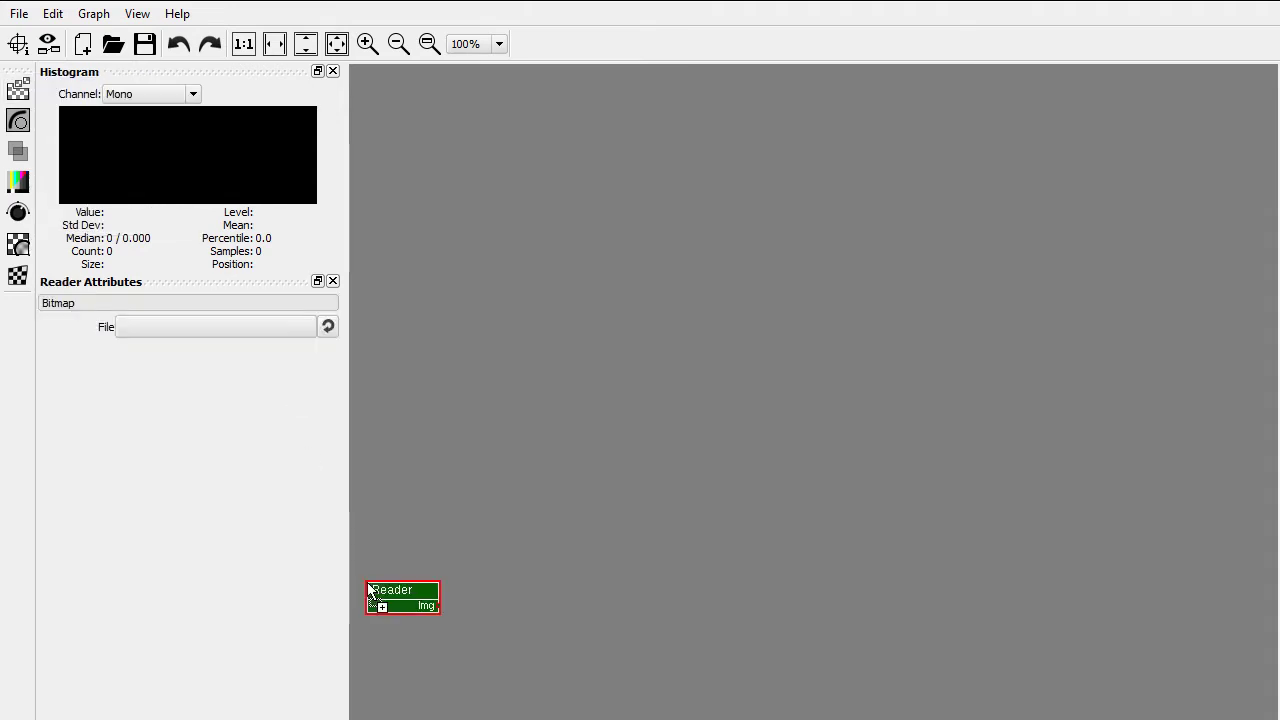
pyautogui.click(212, 331)
pyautogui.doubleClick(803, 237)
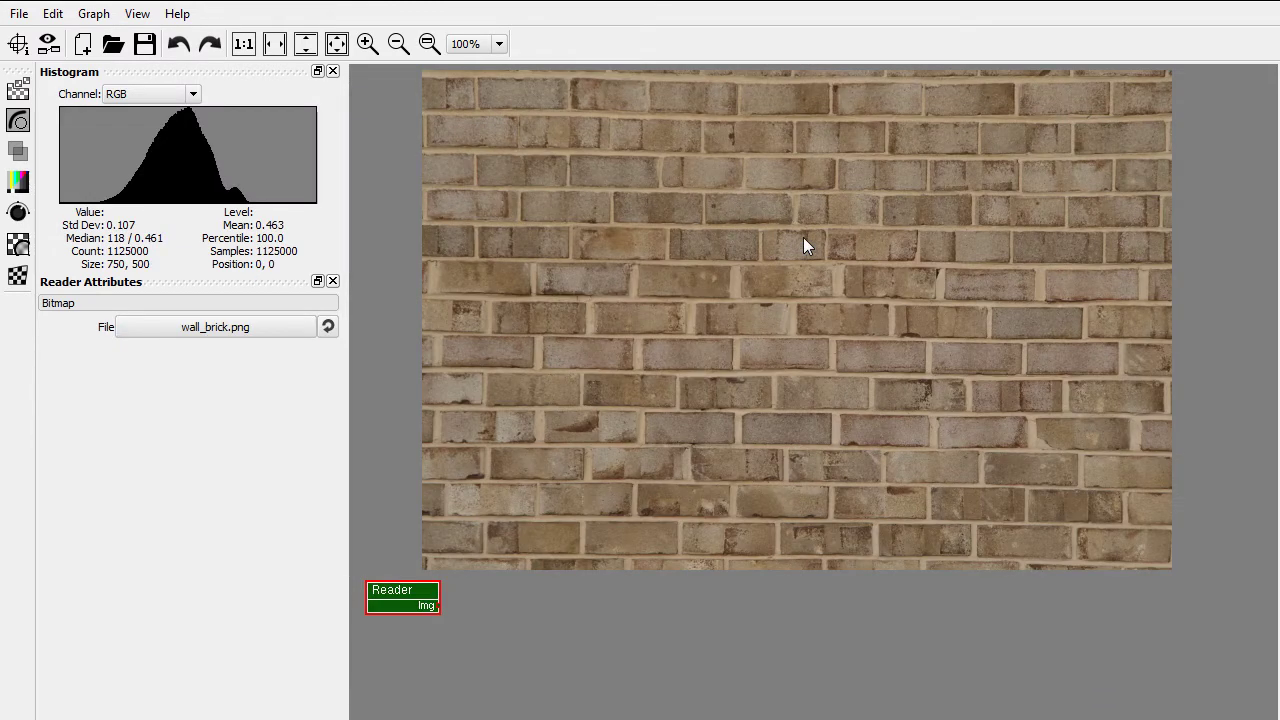
# - Add a second Reader node loading graffiti.png
pyautogui.click(18, 90)
pyautogui.moveTo(77, 92)
pyautogui.mouseDown()
pyautogui.moveTo(328, 600)
pyautogui.moveTo(366, 624)
pyautogui.mouseUp()
pyautogui.click(191, 328)
pyautogui.doubleClick(585, 222)
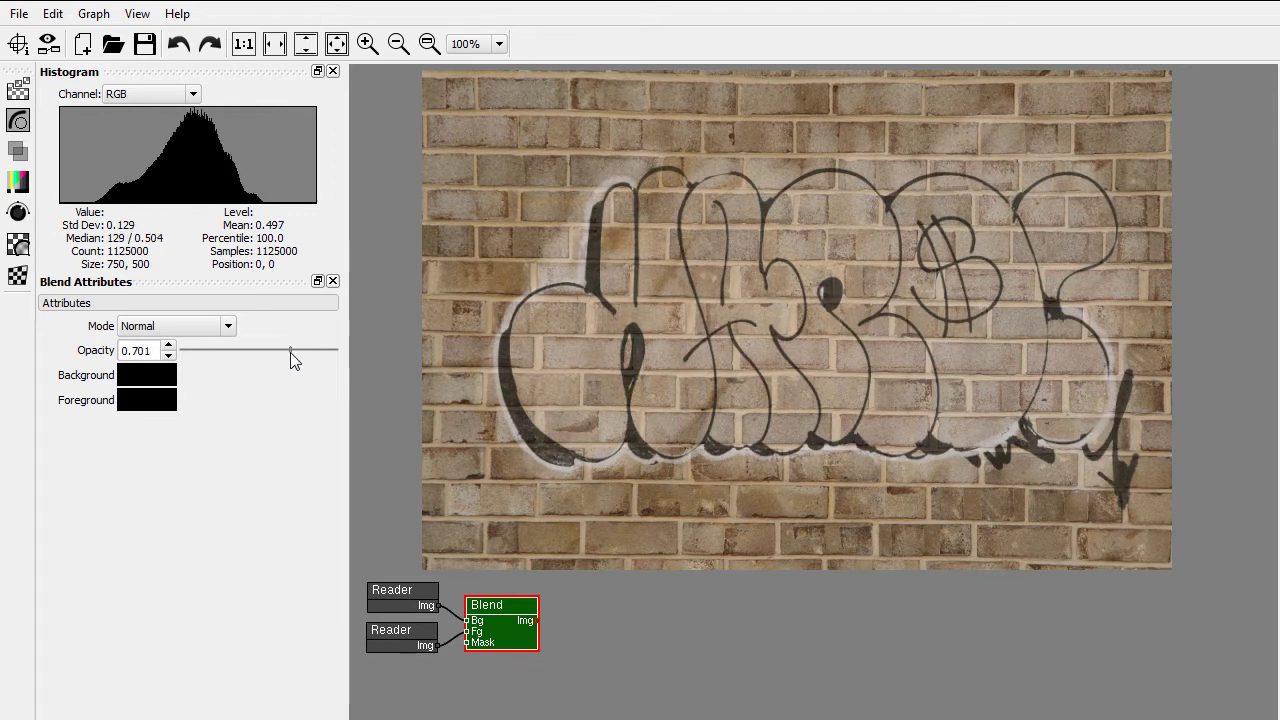
# - Load wall.png into the top Reader in place of the brick wall and move Blend far right
pyautogui.click(391, 601)
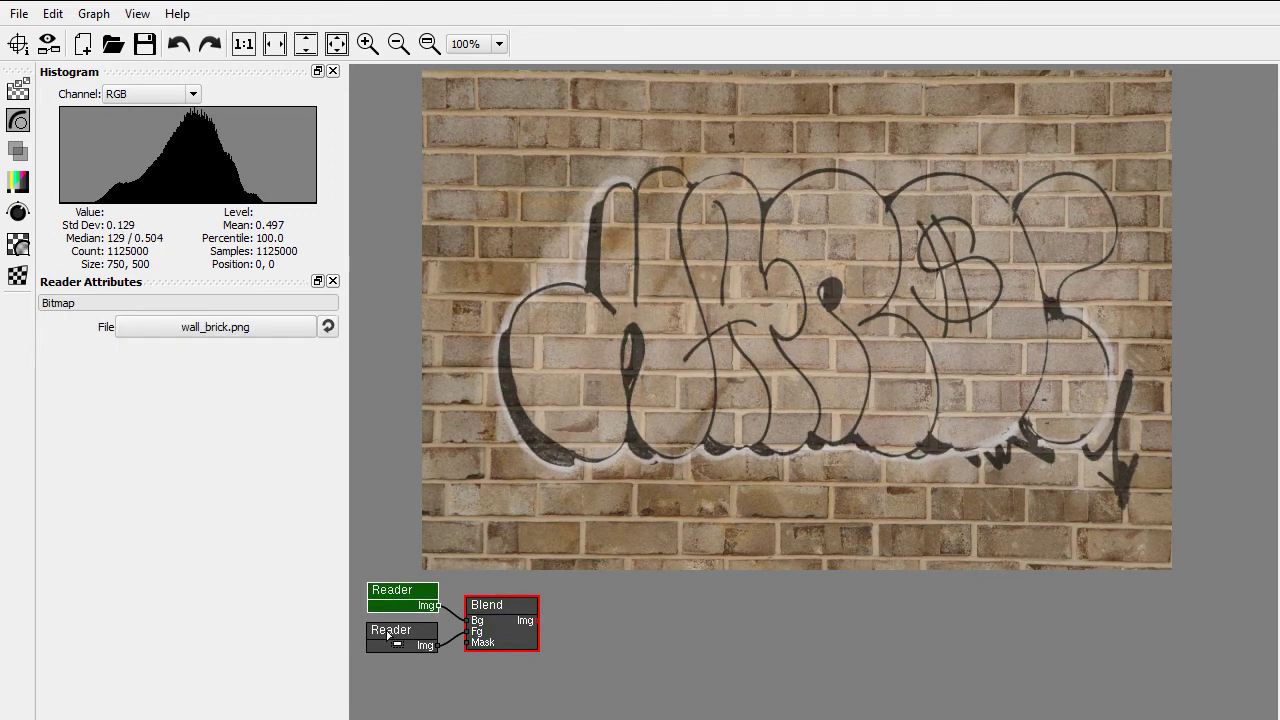
pyautogui.click(231, 328)
pyautogui.doubleClick(682, 258)
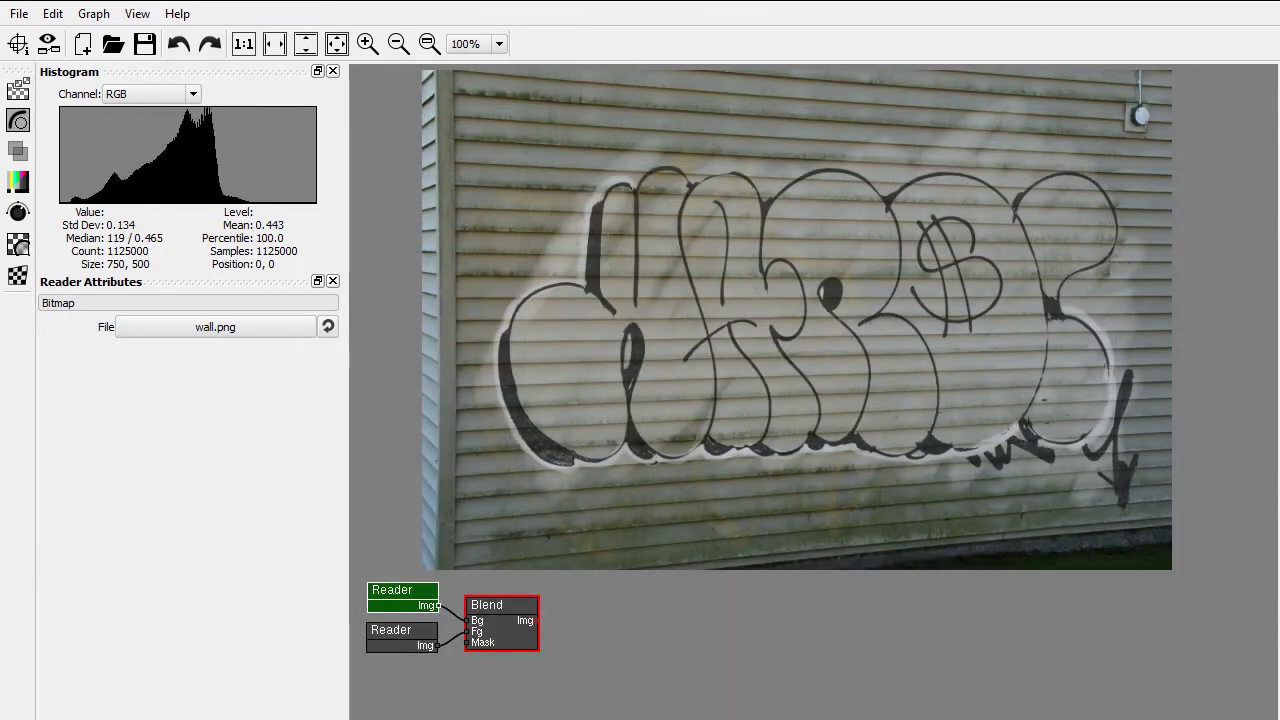
pyautogui.moveTo(589, 618)
pyautogui.mouseDown()
pyautogui.moveTo(1137, 608)
pyautogui.moveTo(1124, 605)
pyautogui.mouseUp()
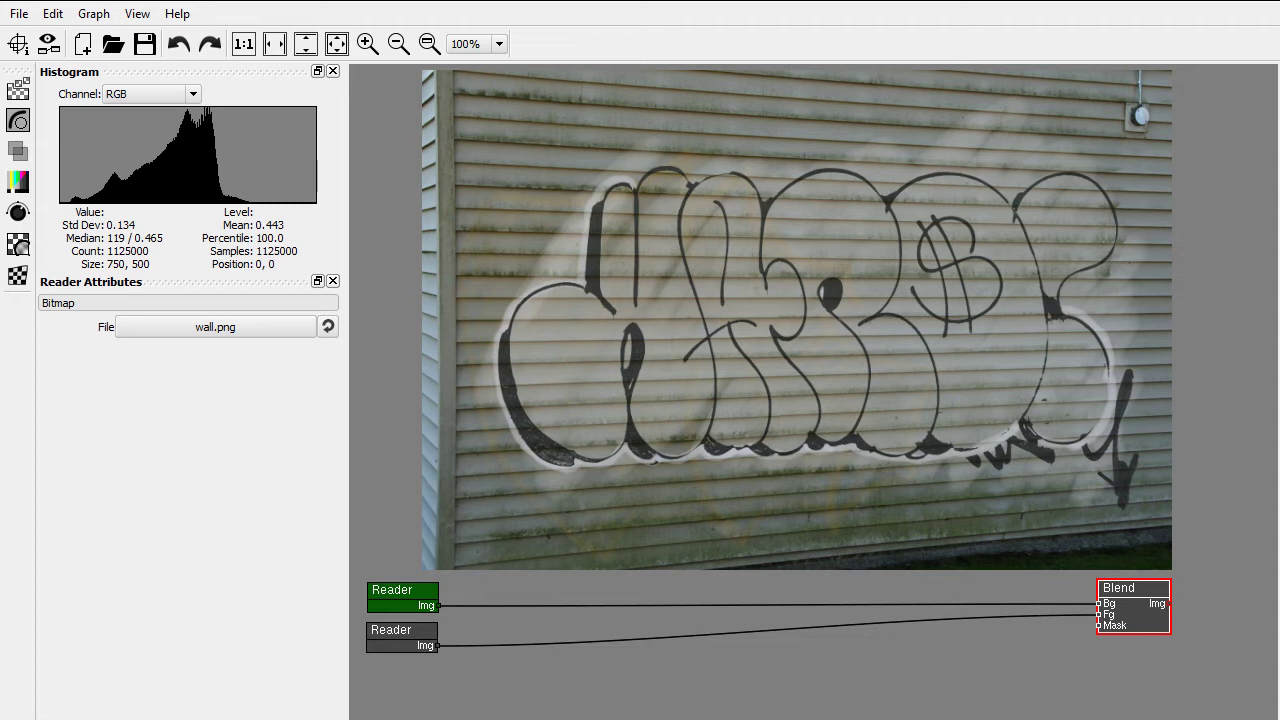
# - Insert a Perspective node between the graffiti Reader and Blend, viewing the composite
pyautogui.click(18, 150)
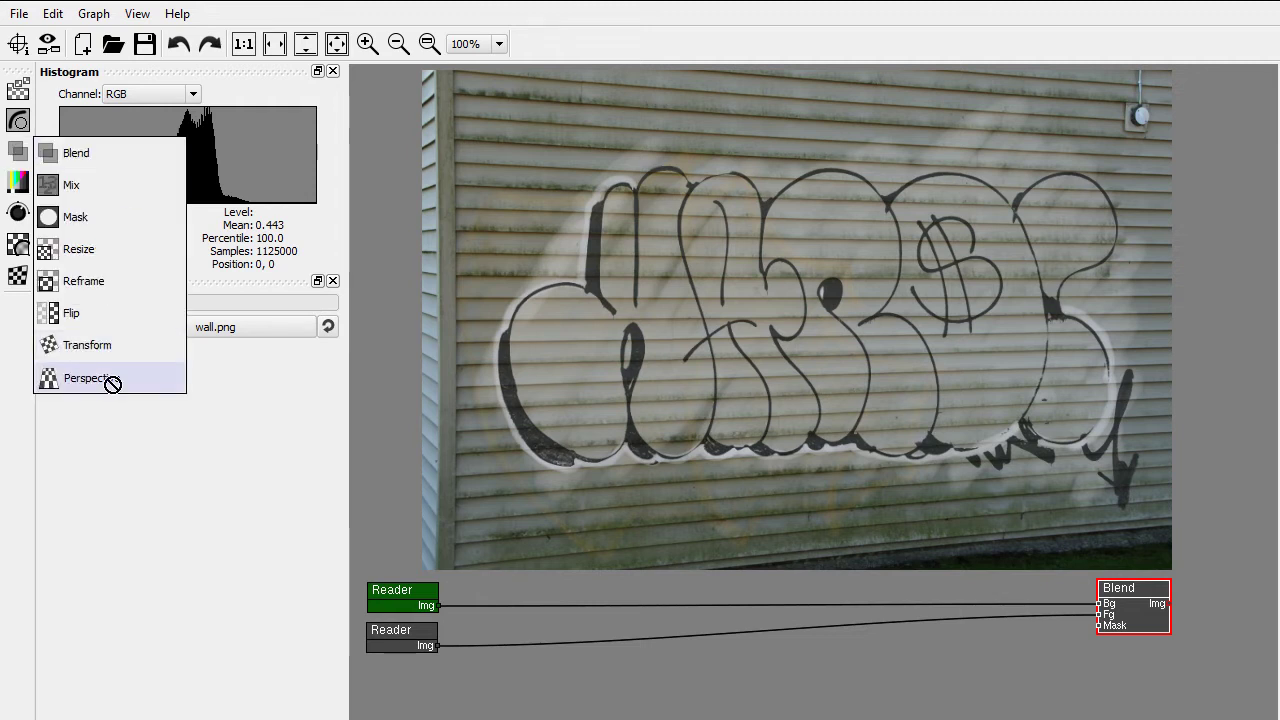
pyautogui.moveTo(109, 374)
pyautogui.mouseDown()
pyautogui.moveTo(450, 624)
pyautogui.moveTo(1103, 615)
pyautogui.mouseUp()
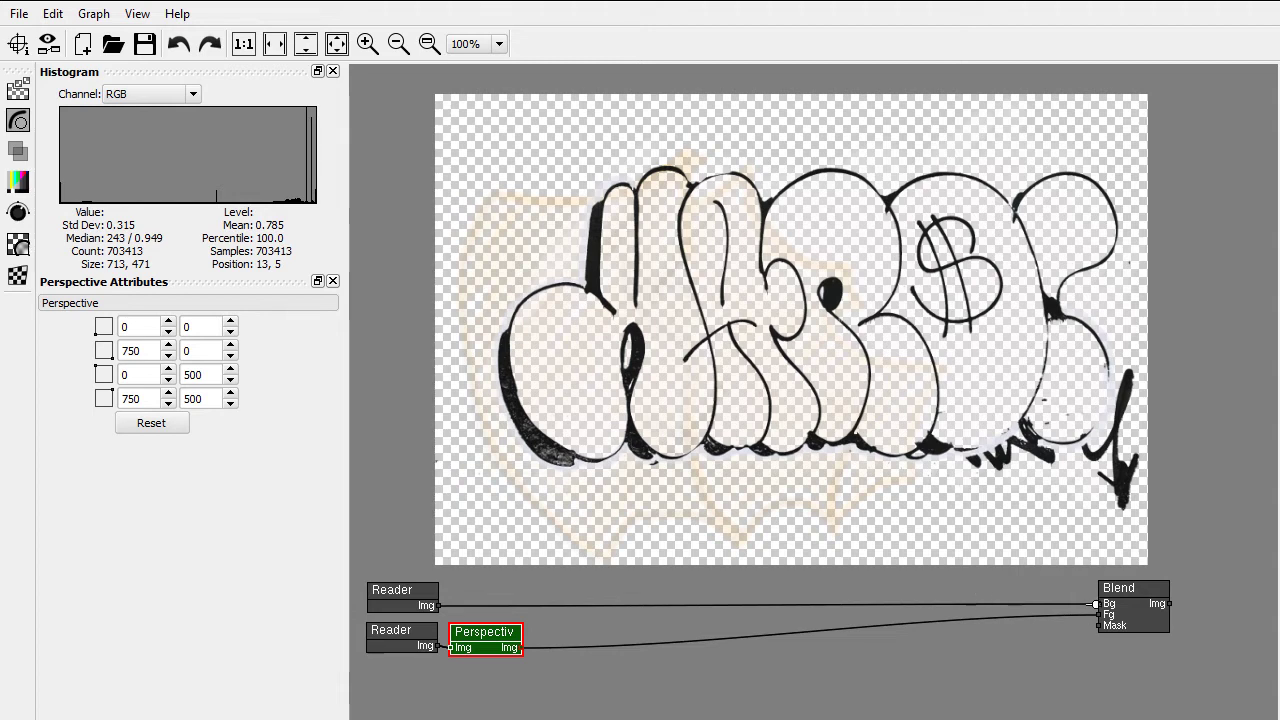
pyautogui.click(1143, 619)
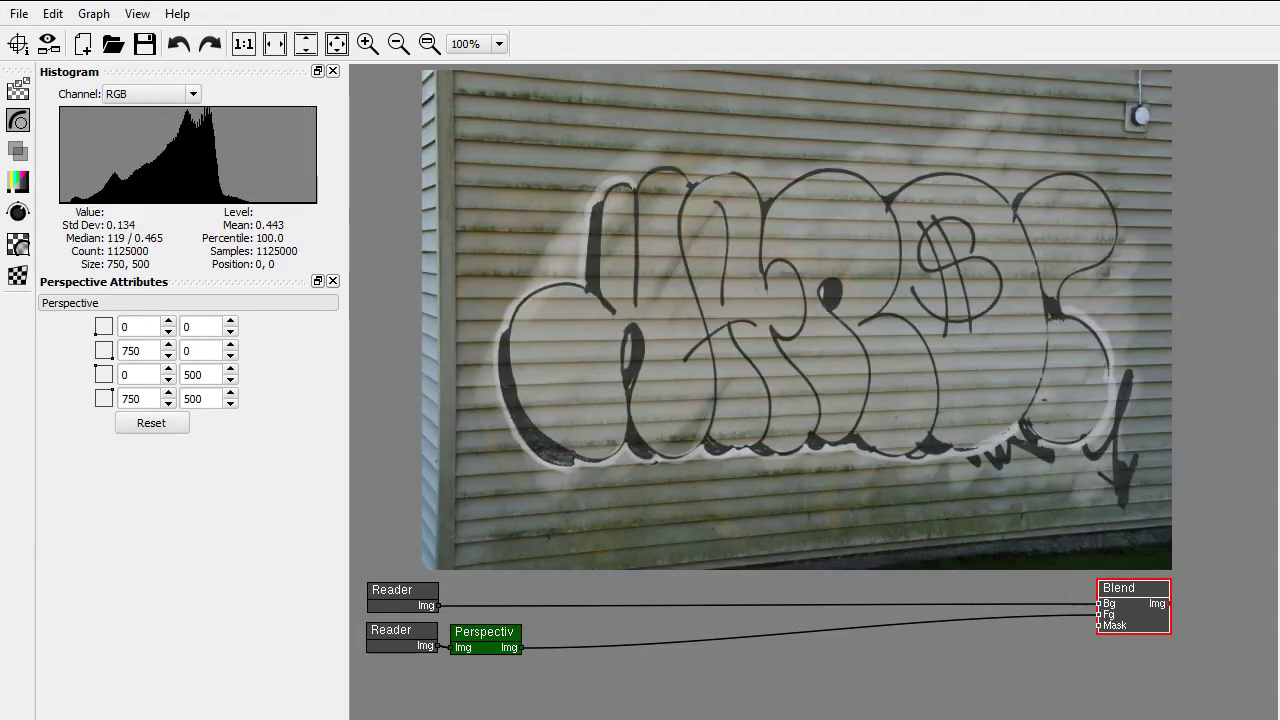
# - Drag the four Perspective corner handles inward to match the siding wall's angle
pyautogui.click(485, 636)
pyautogui.moveTo(422, 570); pyautogui.dragTo(489, 540)
pyautogui.moveTo(1170, 570); pyautogui.dragTo(1127, 484)
pyautogui.moveTo(1170, 71); pyautogui.dragTo(1127, 122)
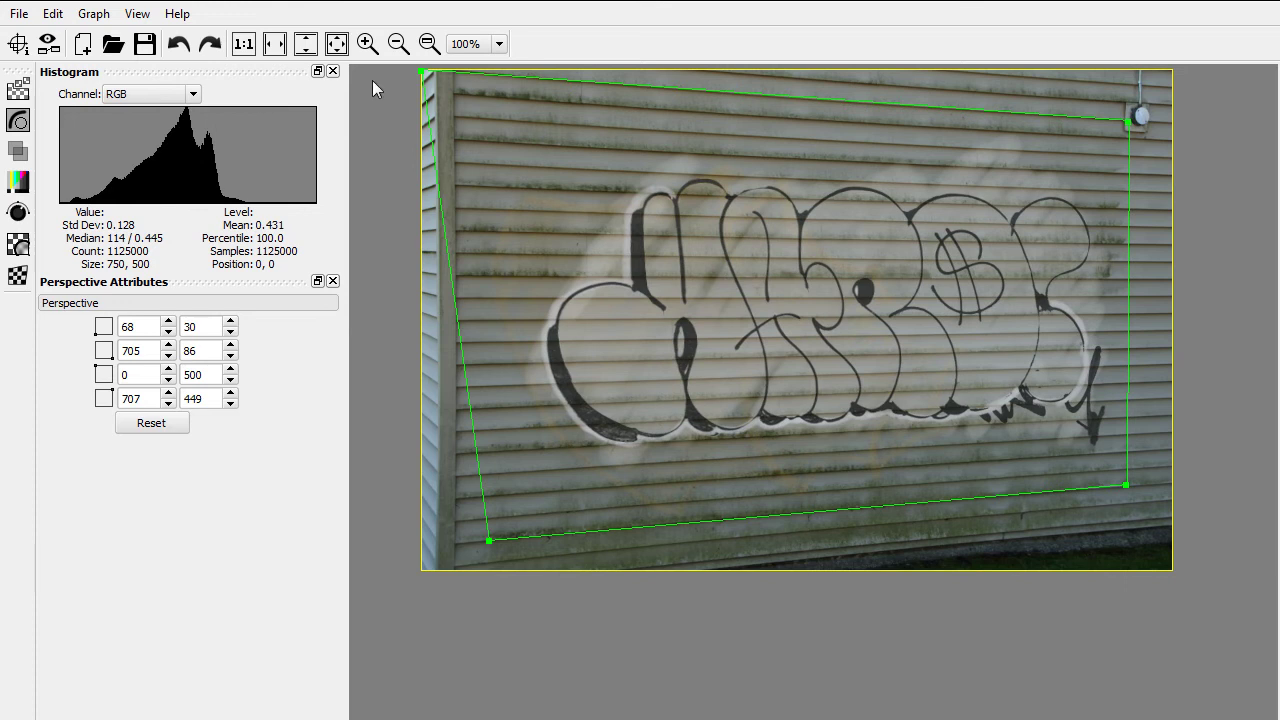
pyautogui.moveTo(422, 72); pyautogui.dragTo(490, 76)
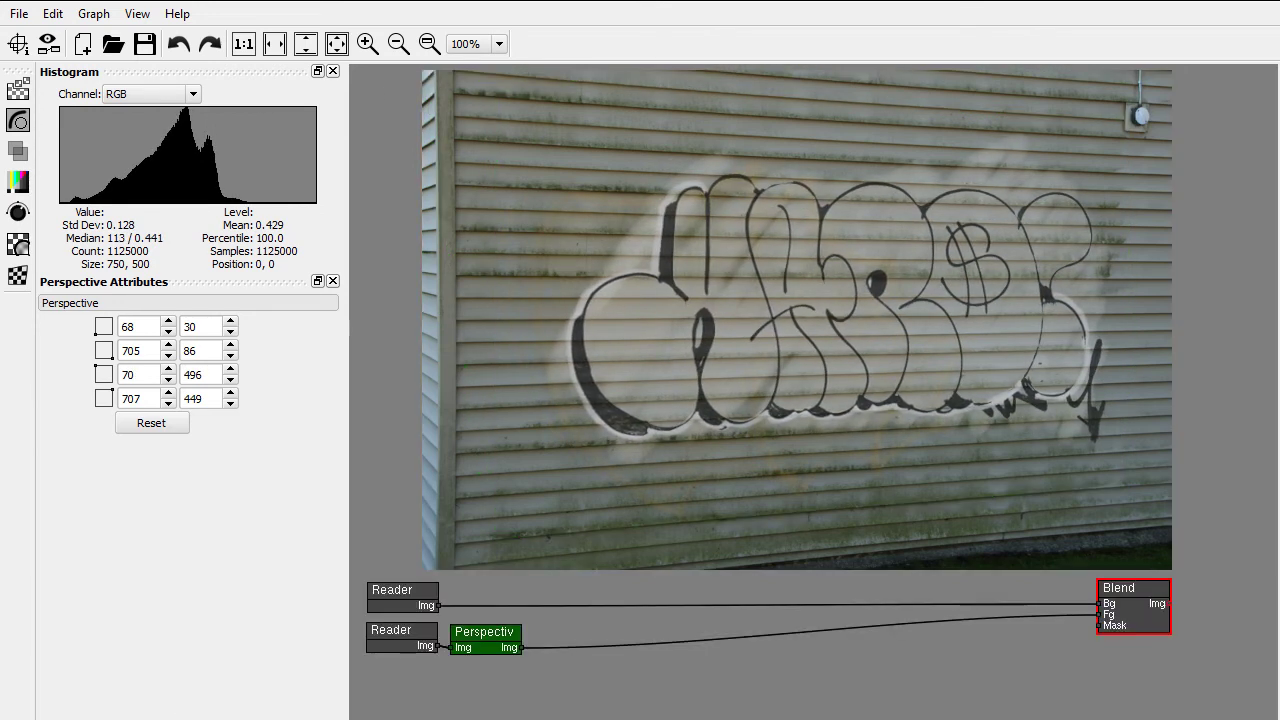
# - Insert To LAB and Curves nodes after the wall Reader and view the composite
pyautogui.click(18, 183)
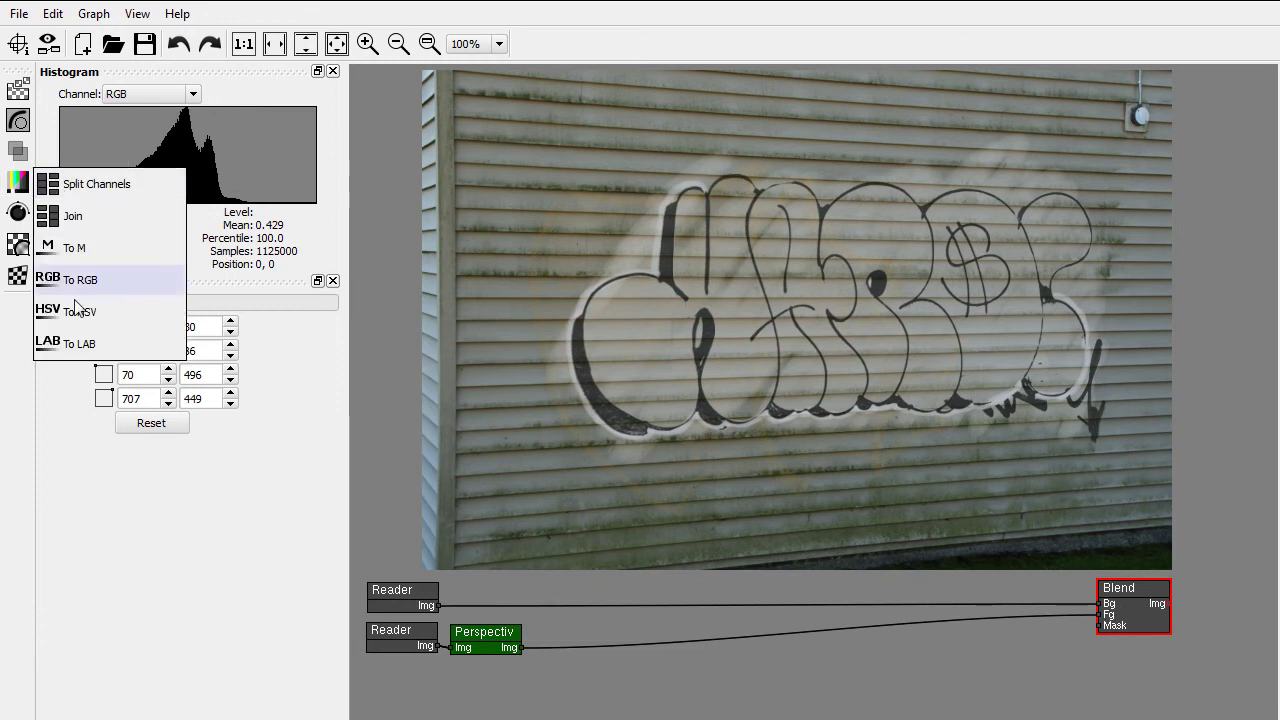
pyautogui.click(456, 582)
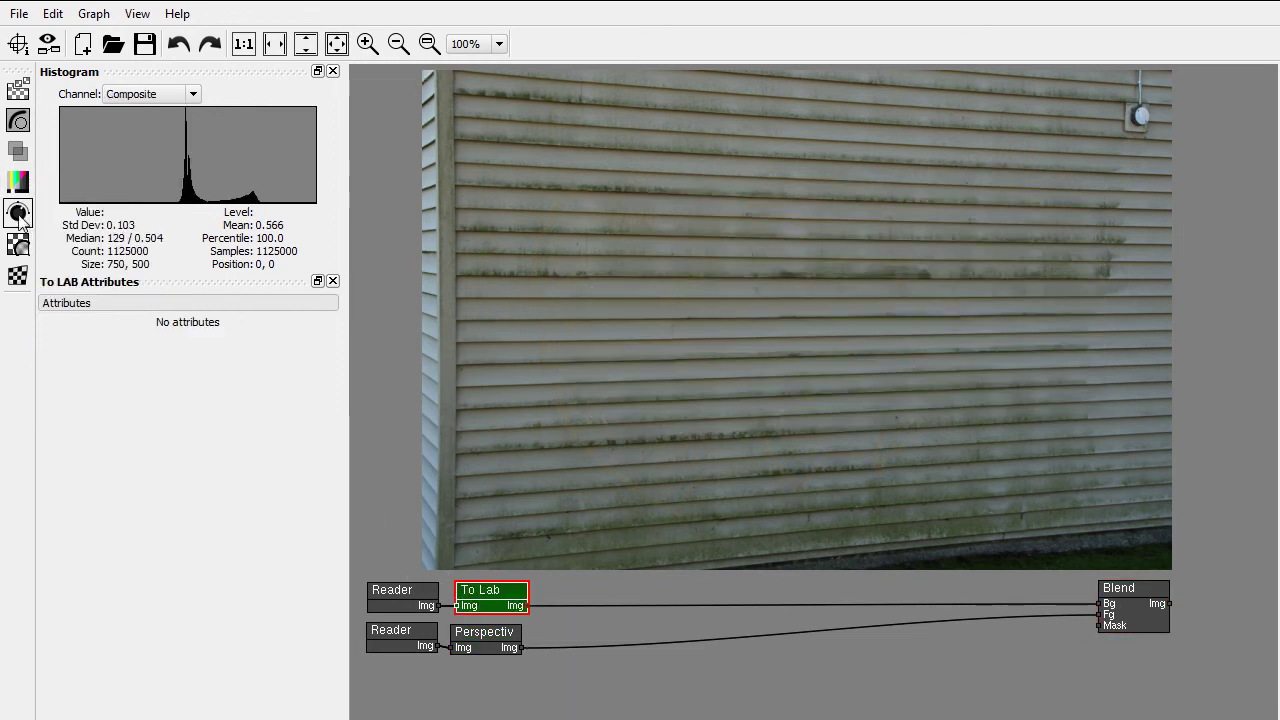
pyautogui.click(18, 212)
pyautogui.click(81, 280)
pyautogui.click(538, 583)
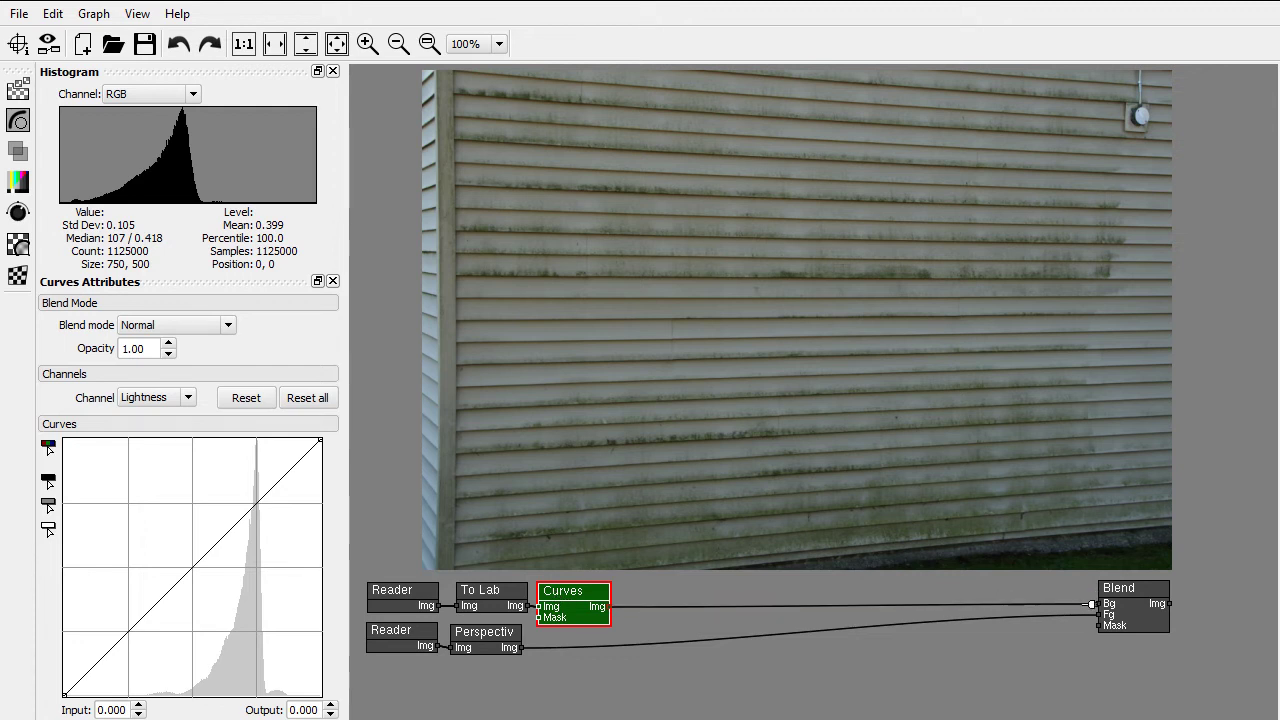
pyautogui.click(1135, 612)
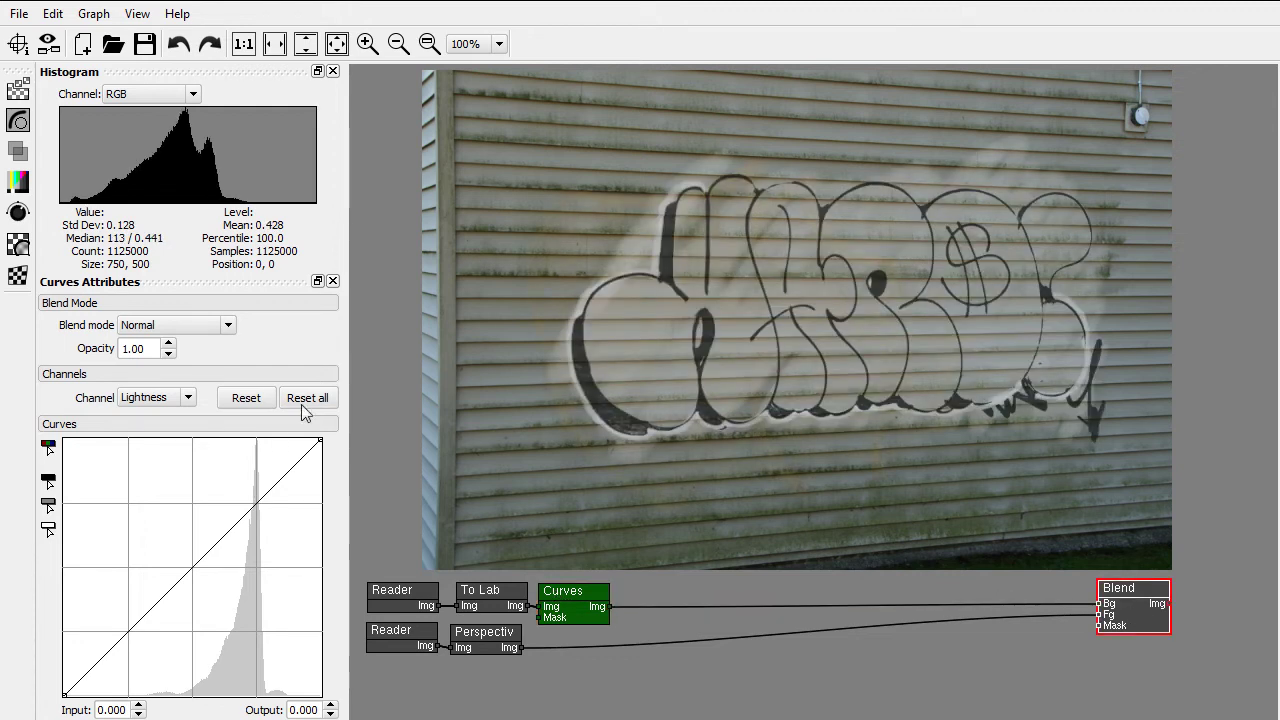
# - Pull the Lightness white point inward and add S-curve points to brighten the wall
pyautogui.moveTo(319, 440); pyautogui.dragTo(290, 423)
pyautogui.moveTo(243, 494)
pyautogui.mouseDown()
pyautogui.moveTo(230, 524)
pyautogui.moveTo(262, 472)
pyautogui.mouseUp()
pyautogui.moveTo(230, 524); pyautogui.dragTo(231, 518)
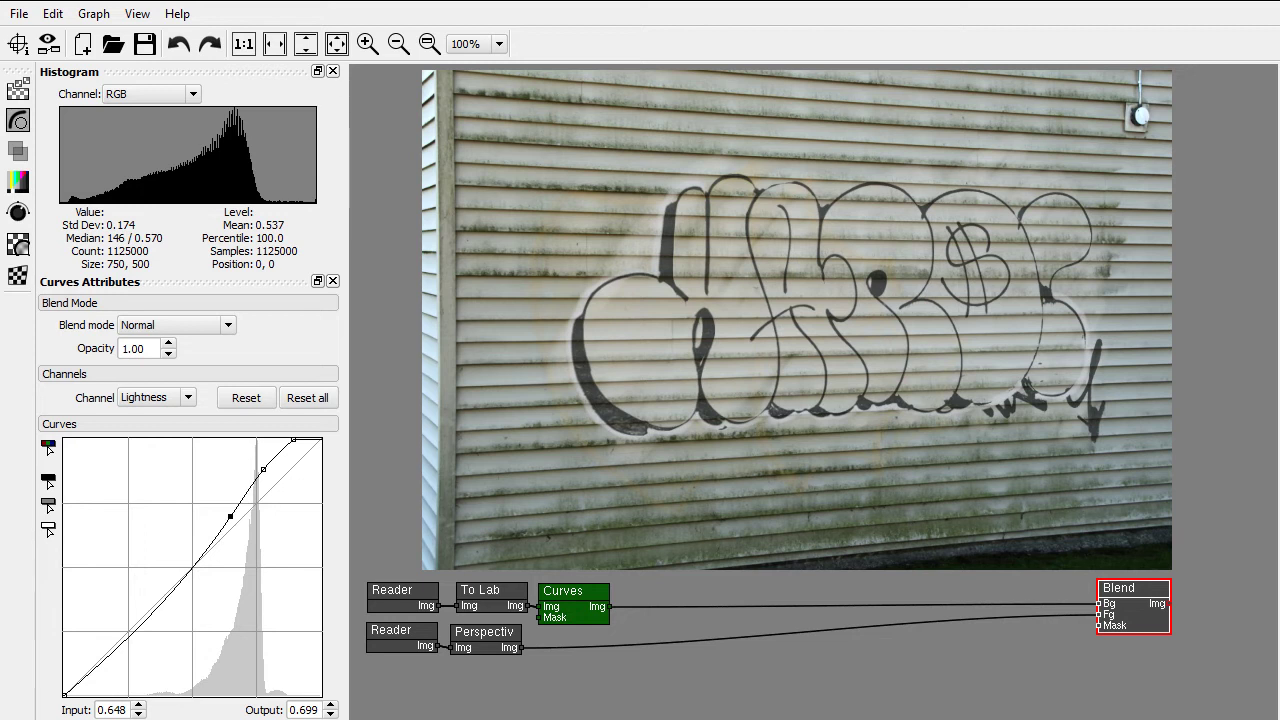
# - Set the graffiti as the reference image and add a Shapes node
pyautogui.click(400, 637)
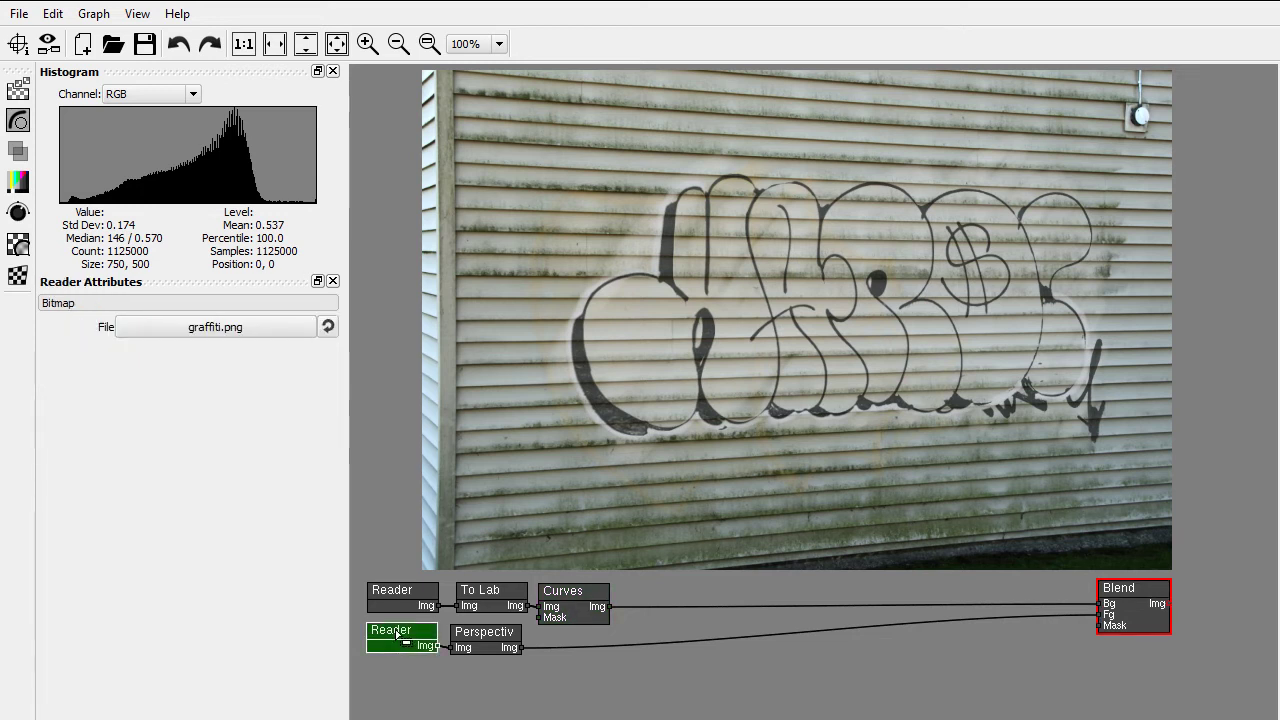
pyautogui.click(137, 13)
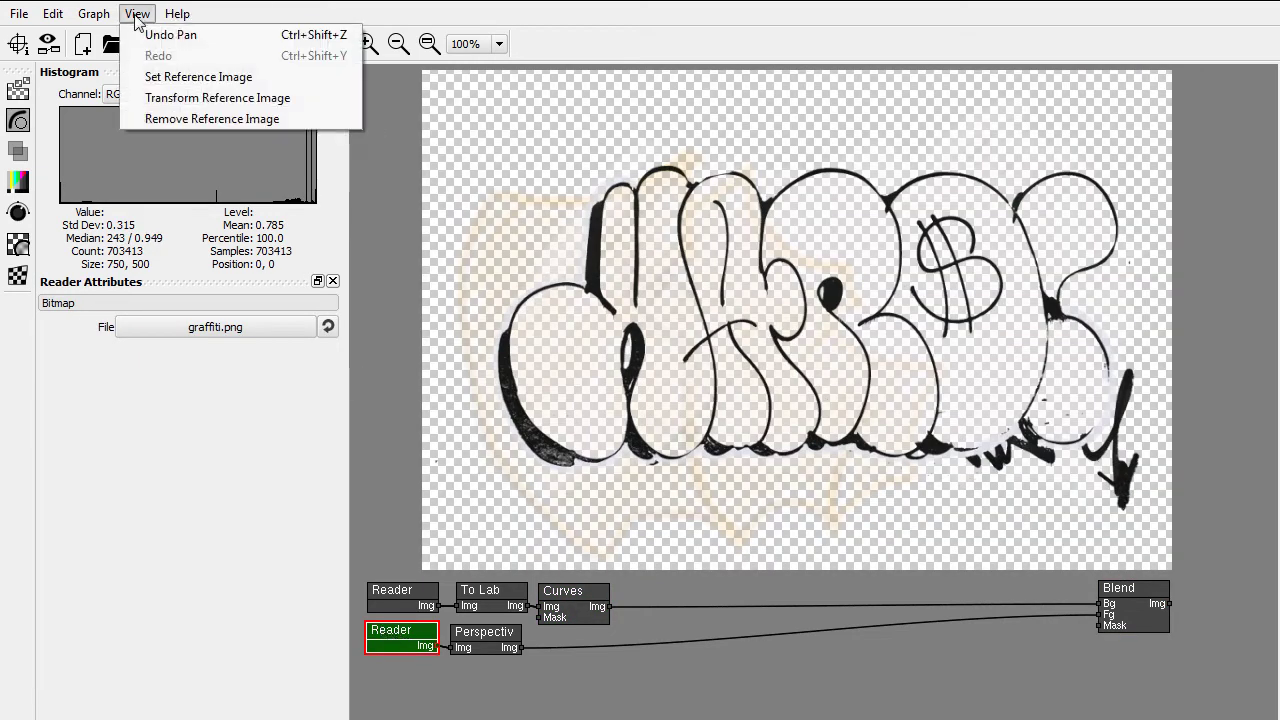
pyautogui.click(157, 78)
pyautogui.click(18, 120)
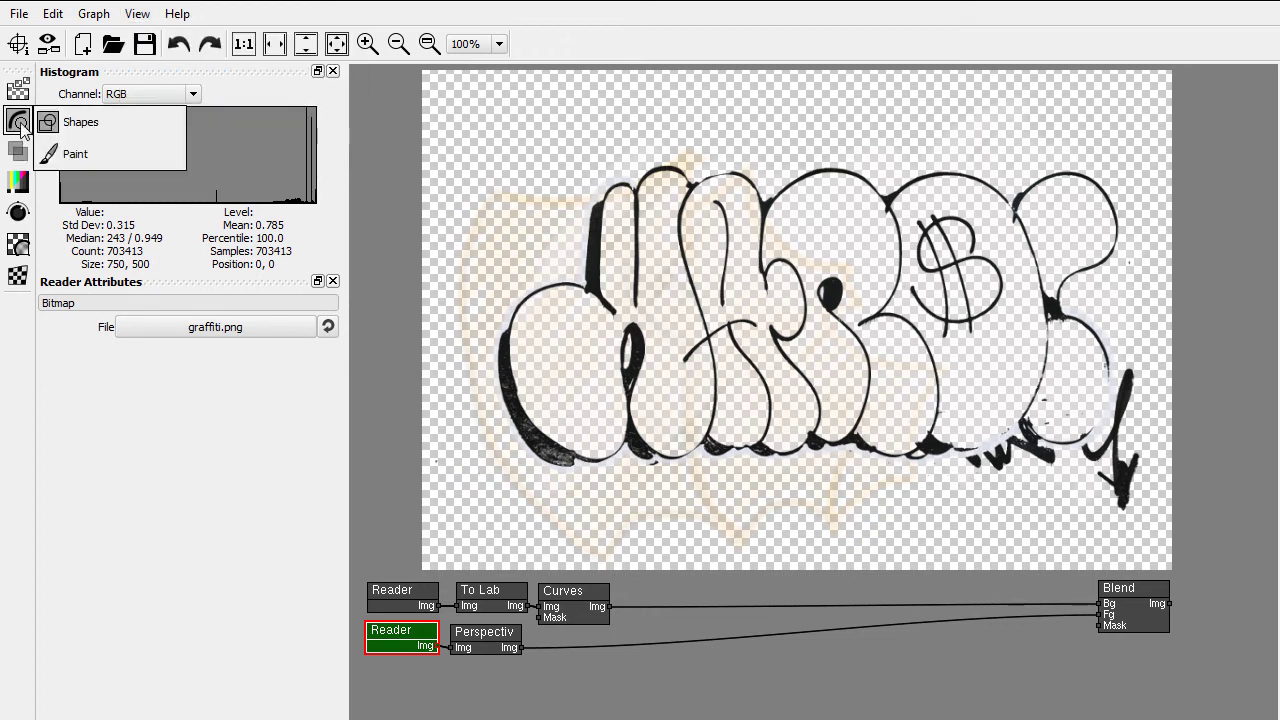
pyautogui.moveTo(80, 123); pyautogui.dragTo(368, 672)
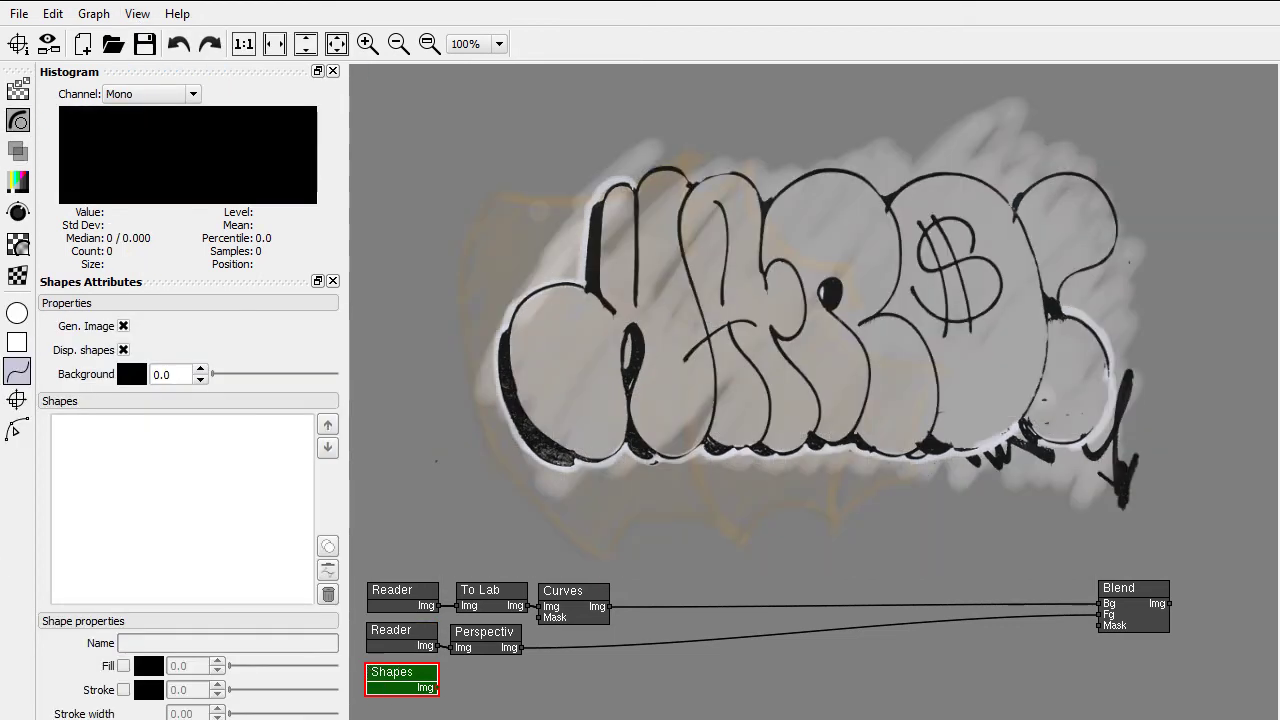
# - Draw the closed outer blob outline with the Bezier spline tool
pyautogui.moveTo(760, 224); pyautogui.dragTo(668, 228)
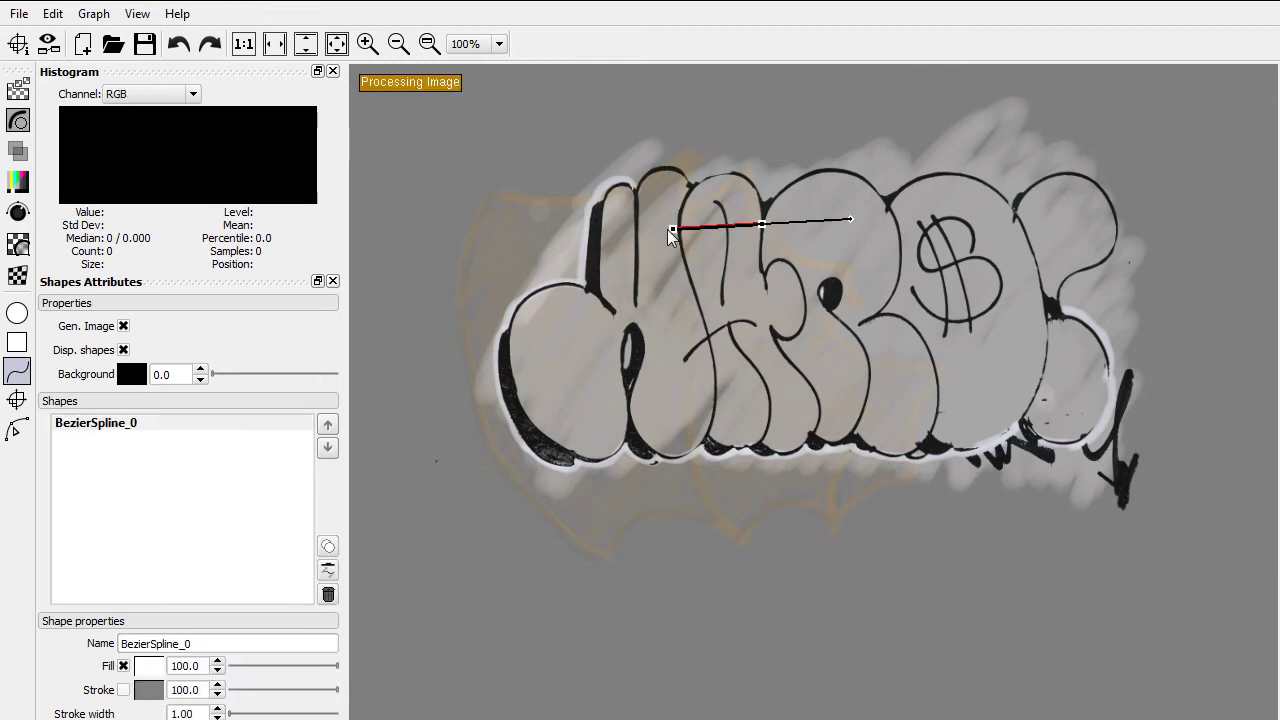
pyautogui.click(643, 340)
pyautogui.moveTo(730, 465); pyautogui.dragTo(816, 473)
pyautogui.moveTo(873, 352); pyautogui.dragTo(935, 323)
pyautogui.moveTo(1000, 250); pyautogui.dragTo(1018, 268)
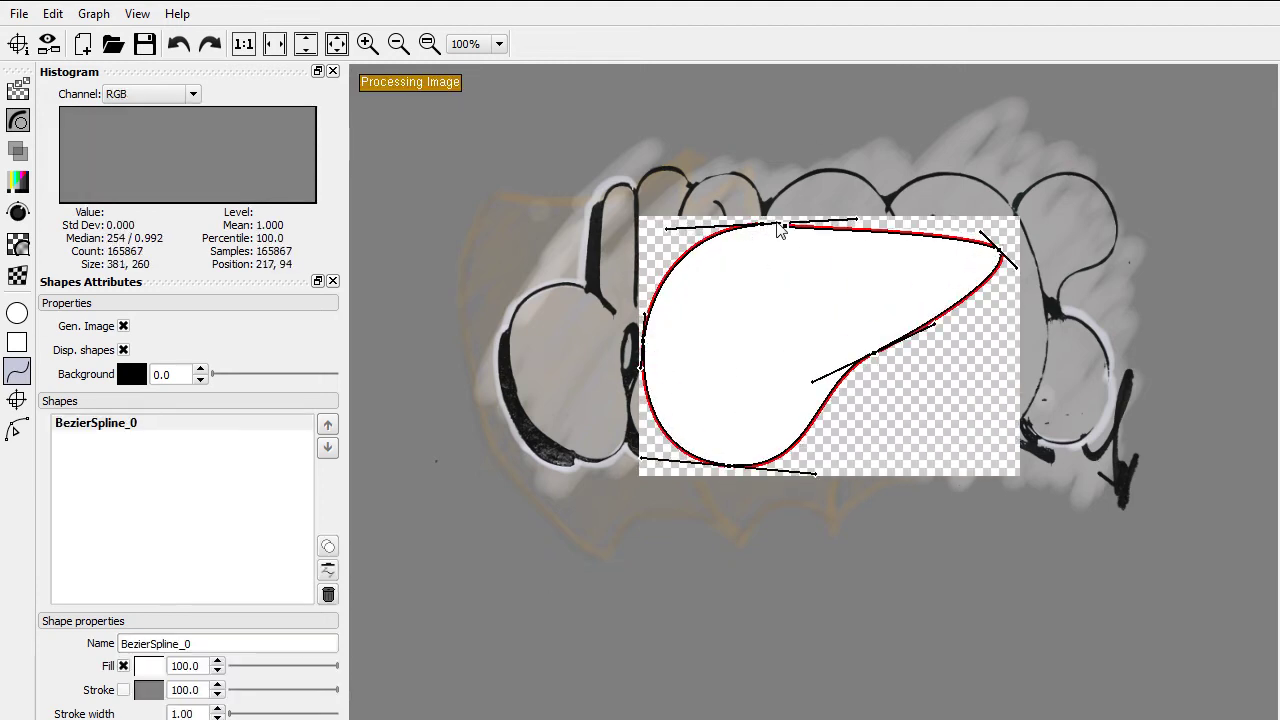
pyautogui.click(762, 225)
# - Draw the left and right oval eyes inside the blob
pyautogui.click(16, 430)
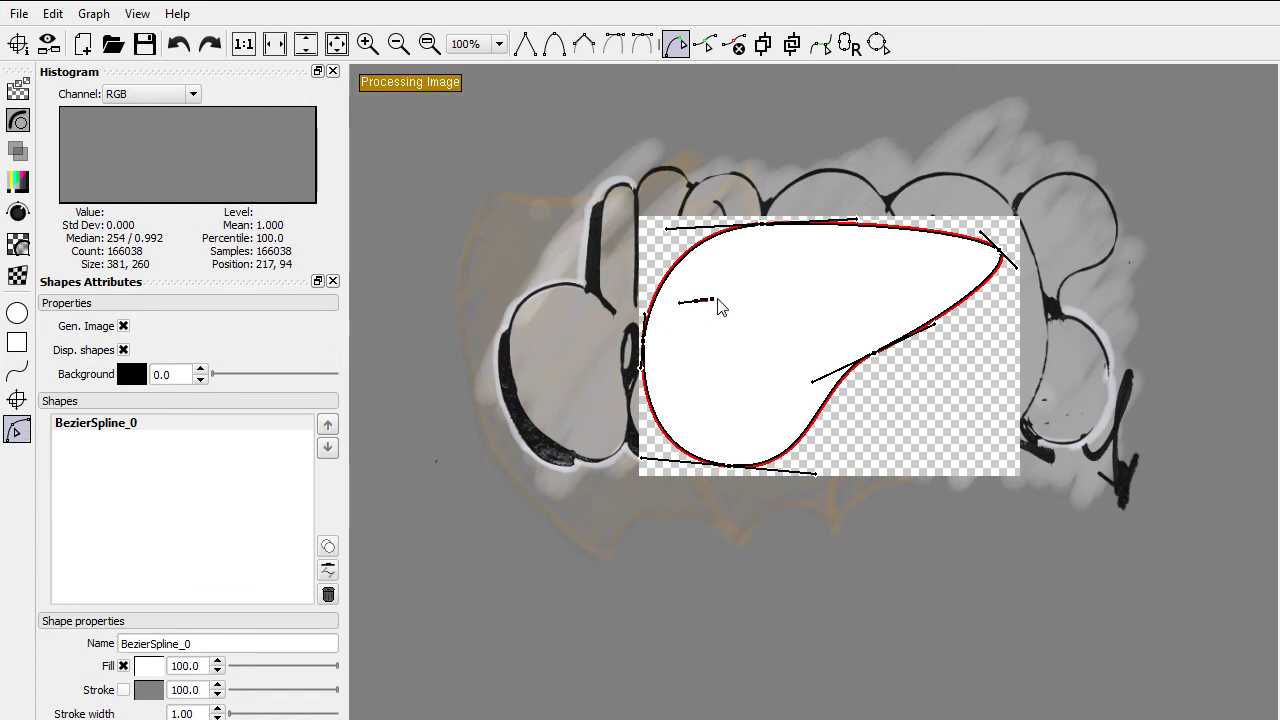
pyautogui.moveTo(697, 300)
pyautogui.mouseDown()
pyautogui.moveTo(725, 300)
pyautogui.moveTo(731, 345)
pyautogui.moveTo(682, 357)
pyautogui.moveTo(663, 315)
pyautogui.mouseUp()
pyautogui.click(697, 300)
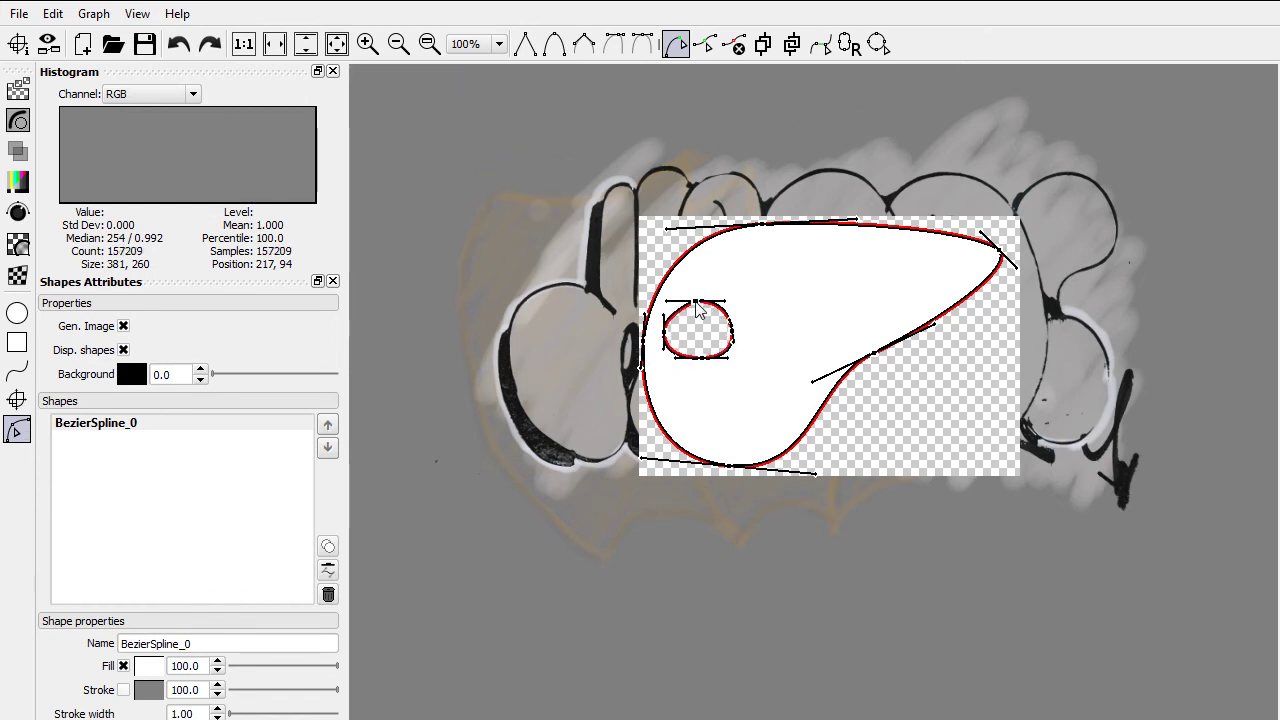
pyautogui.moveTo(765, 303)
pyautogui.mouseDown()
pyautogui.moveTo(780, 303)
pyautogui.moveTo(801, 345)
pyautogui.moveTo(755, 358)
pyautogui.moveTo(737, 315)
pyautogui.mouseUp()
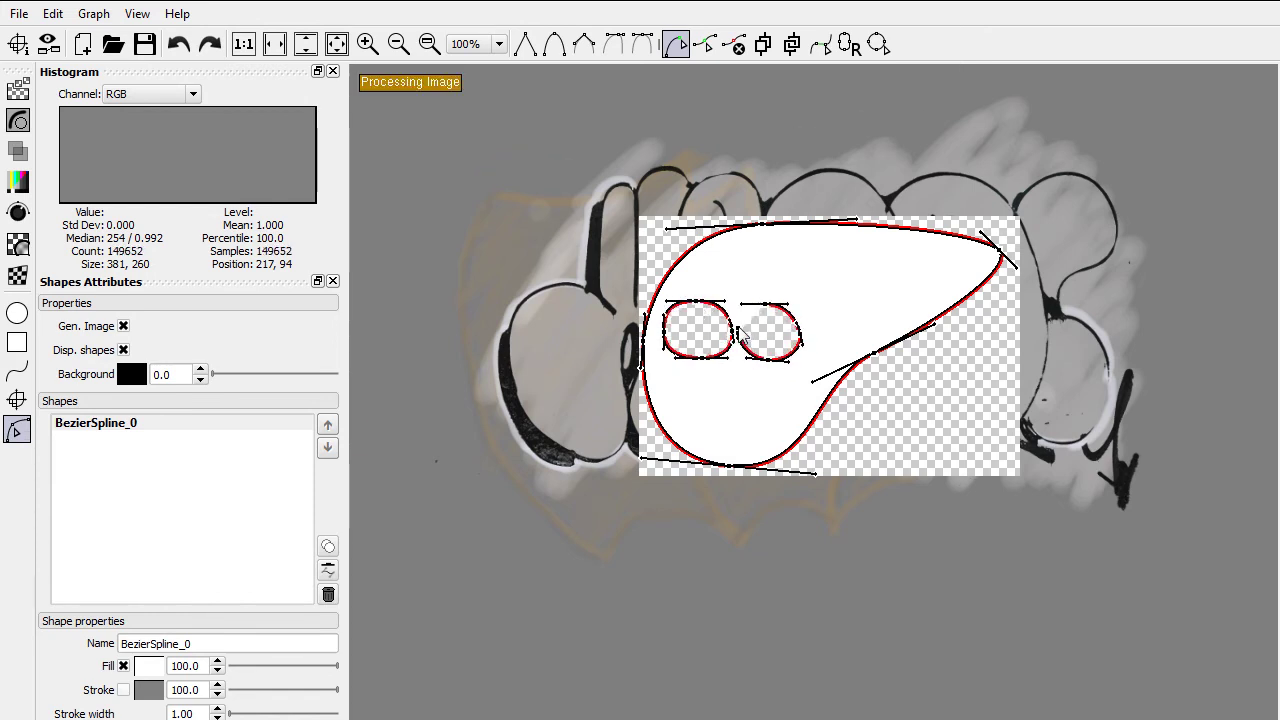
pyautogui.click(765, 303)
pyautogui.press('Escape')
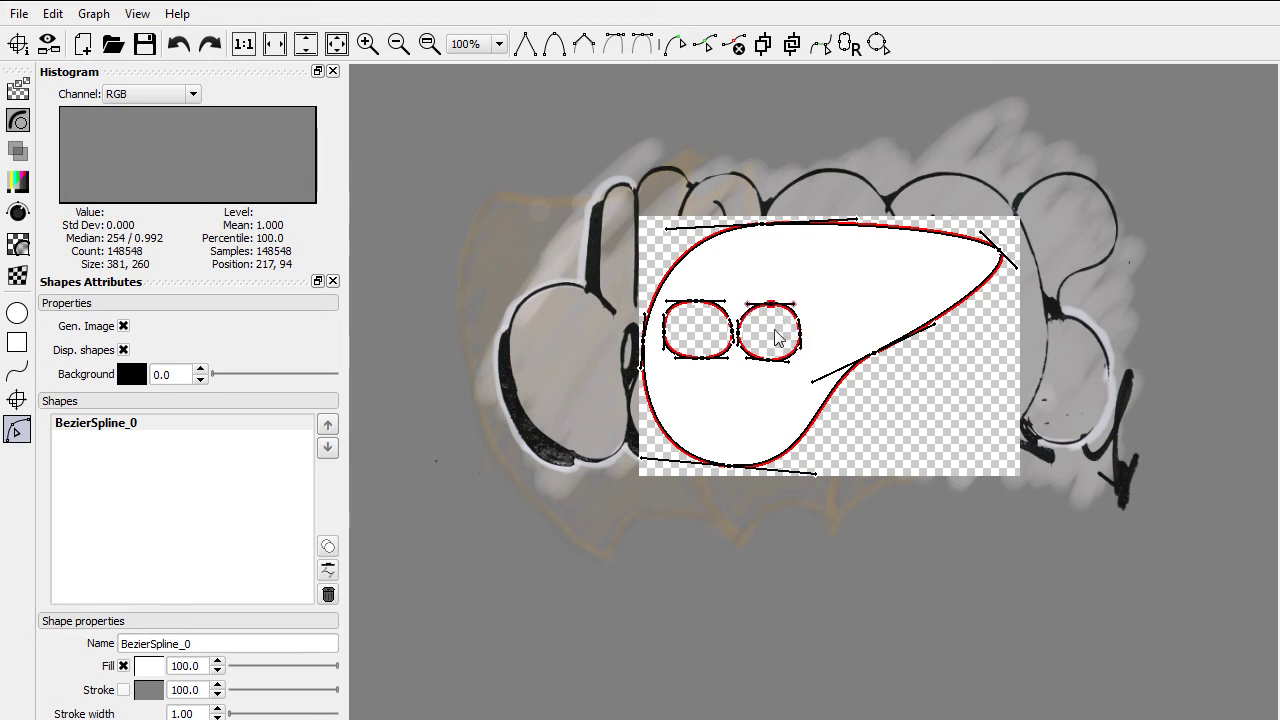
# - Adjust the blob's top and bottom, then fill it light blue with a thick dark-blue outline
pyautogui.moveTo(728, 465); pyautogui.dragTo(728, 442)
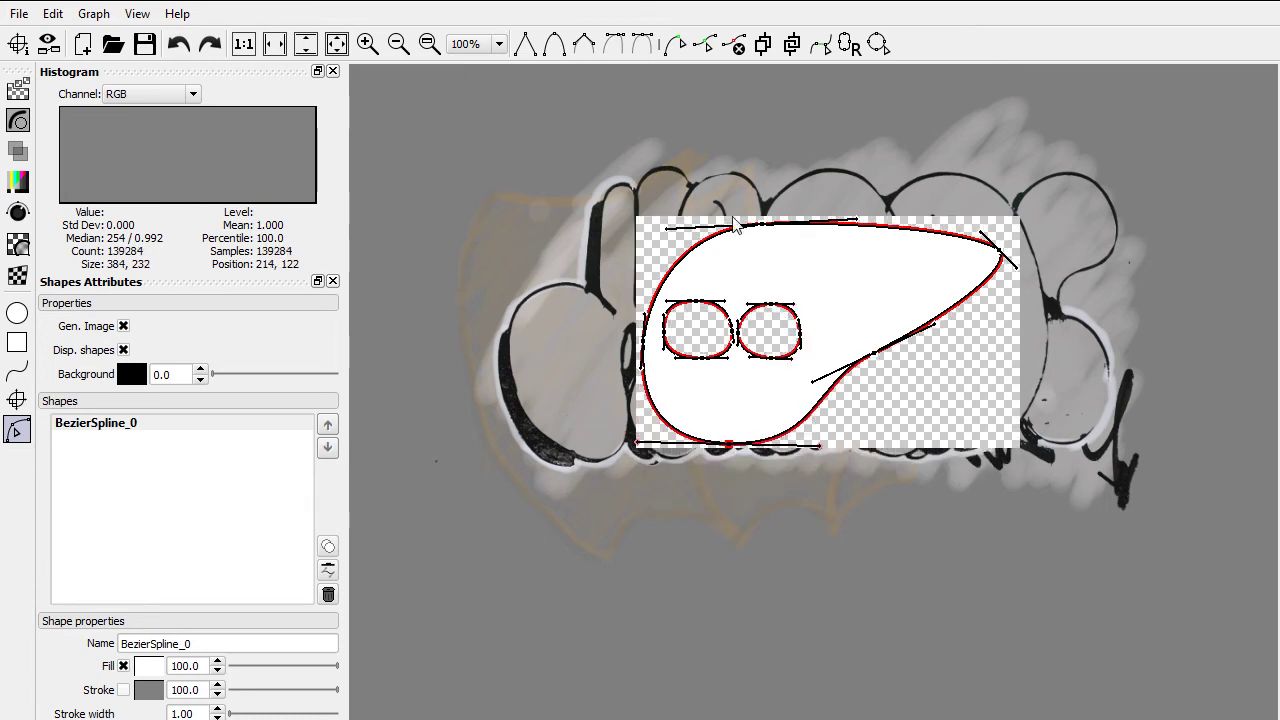
pyautogui.moveTo(763, 222); pyautogui.dragTo(763, 232)
pyautogui.click(149, 666)
pyautogui.click(685, 565)
pyautogui.moveTo(631, 451); pyautogui.dragTo(620, 496)
pyautogui.click(148, 690)
pyautogui.click(543, 457)
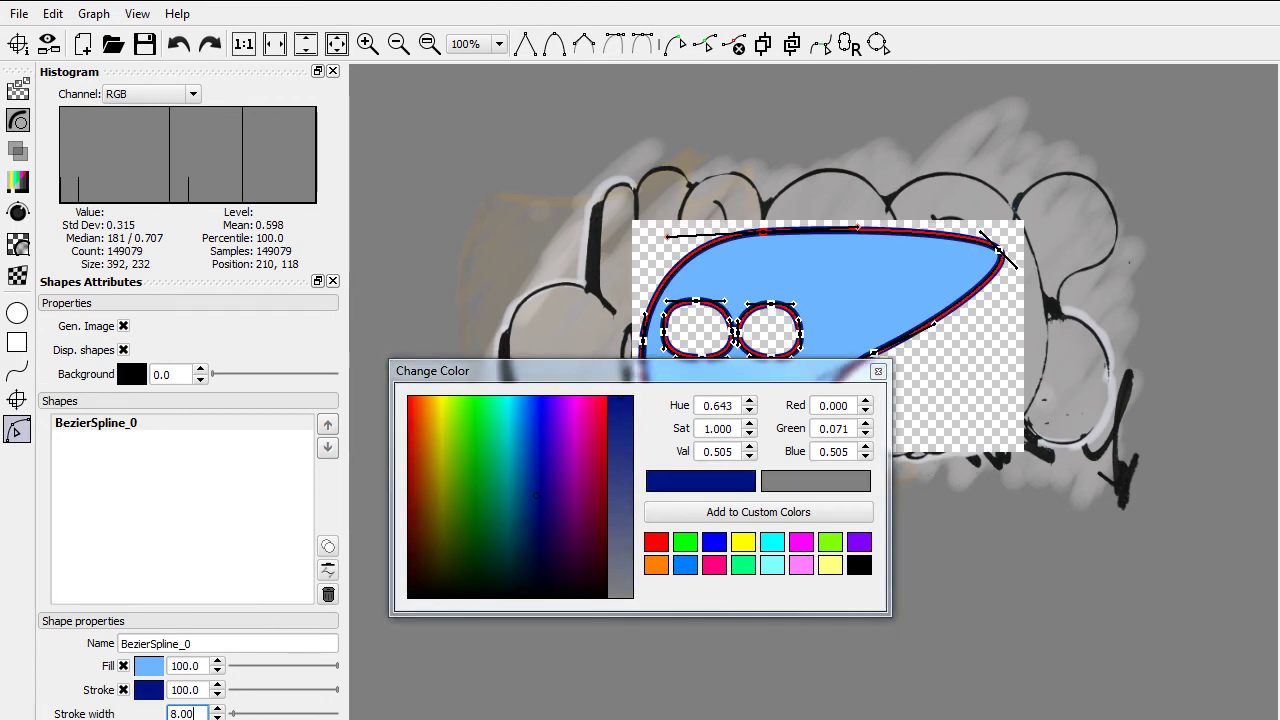
pyautogui.click(878, 371)
# - Add a Paint node after Shapes and paint a dark-blue shadow under the eyes
pyautogui.click(18, 120)
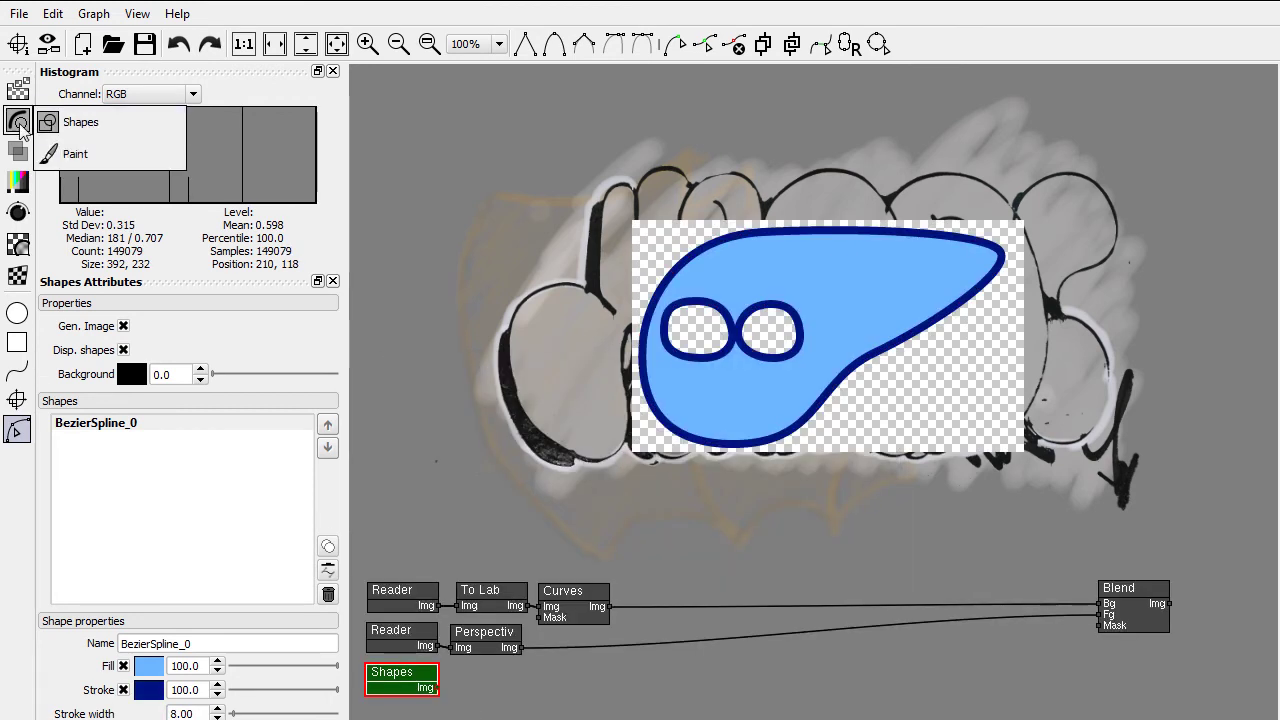
pyautogui.click(75, 155)
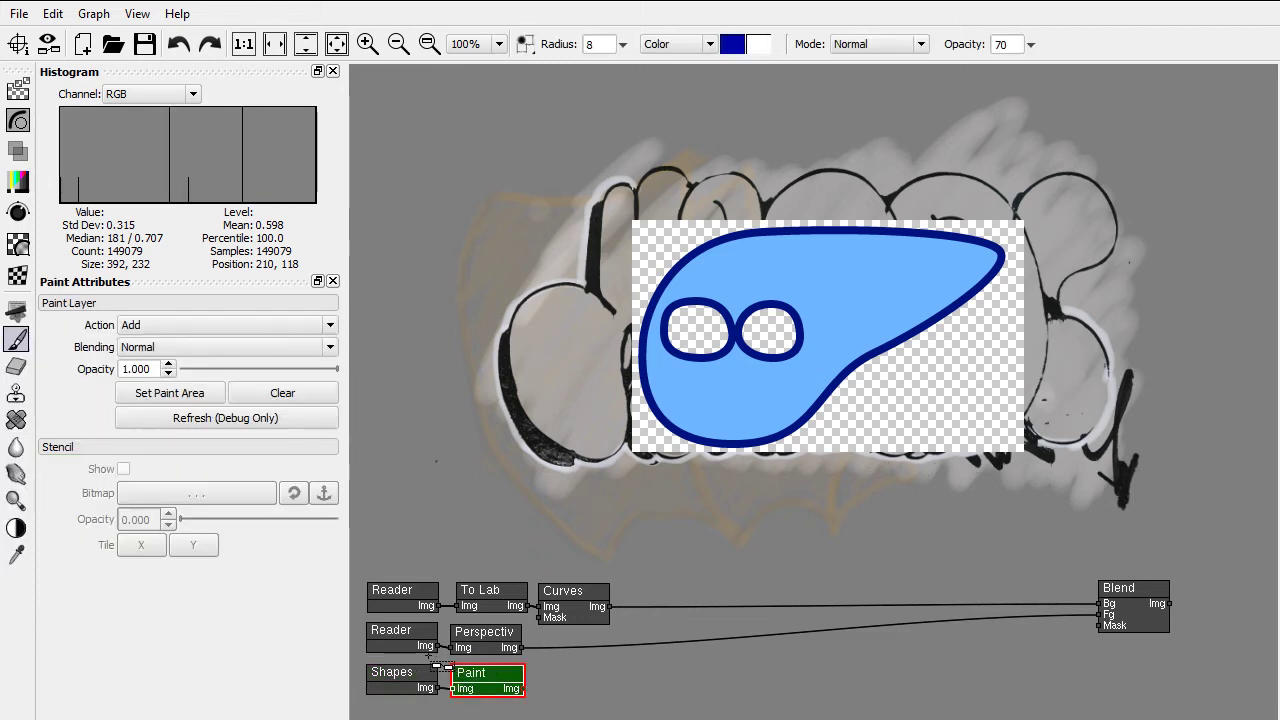
pyautogui.moveTo(707, 362); pyautogui.dragTo(800, 356)
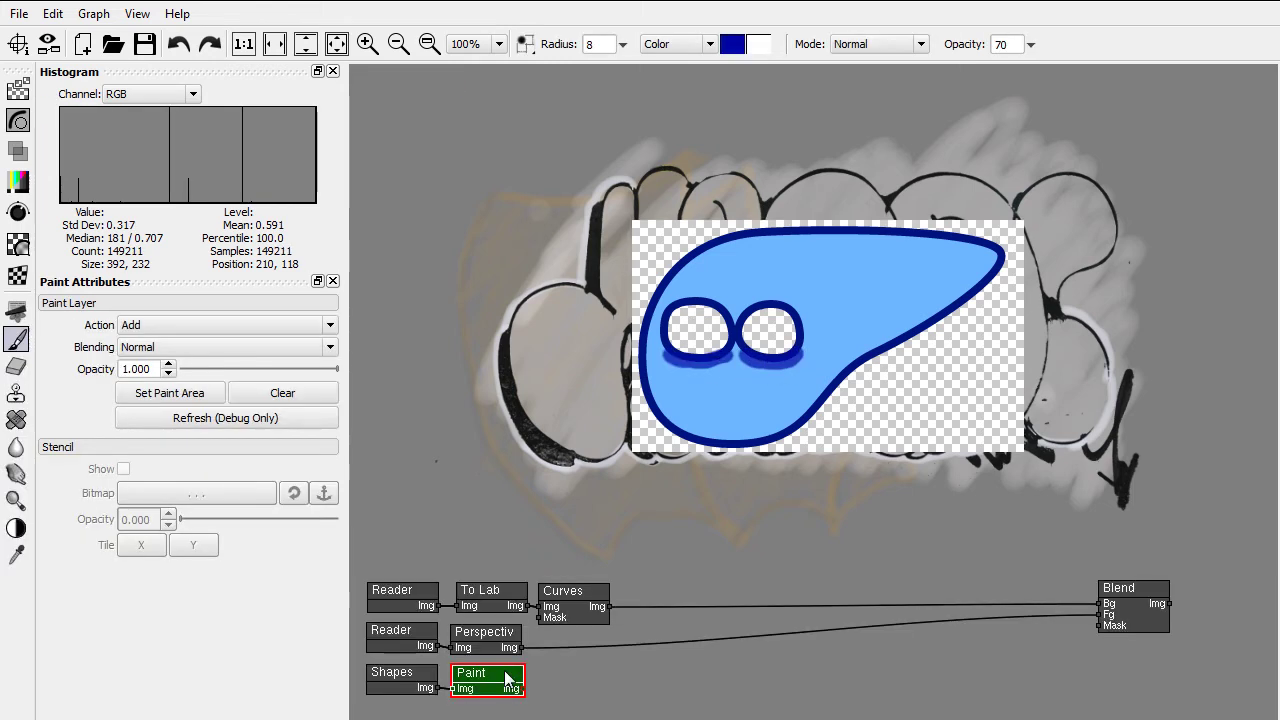
# - Add a Gaussian Blur with Radius x and y about 9; place Perspective beside the final Blend
pyautogui.click(18, 245)
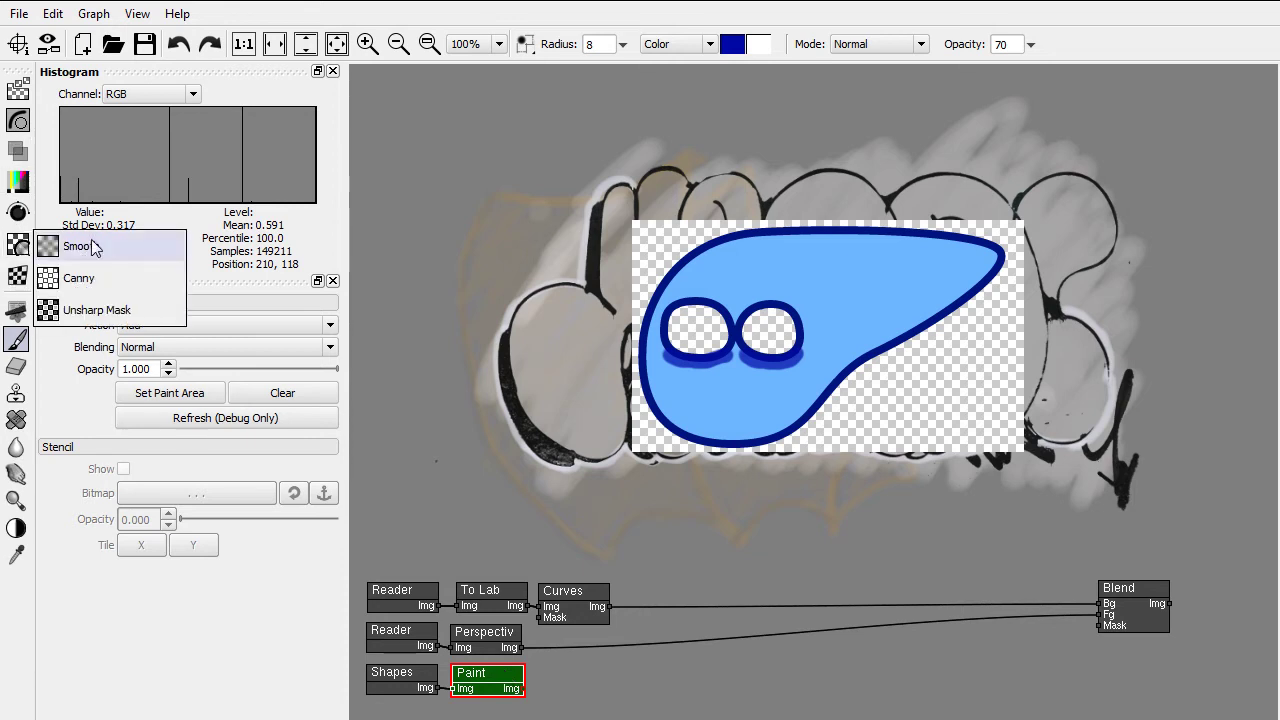
pyautogui.moveTo(90, 247); pyautogui.dragTo(545, 678)
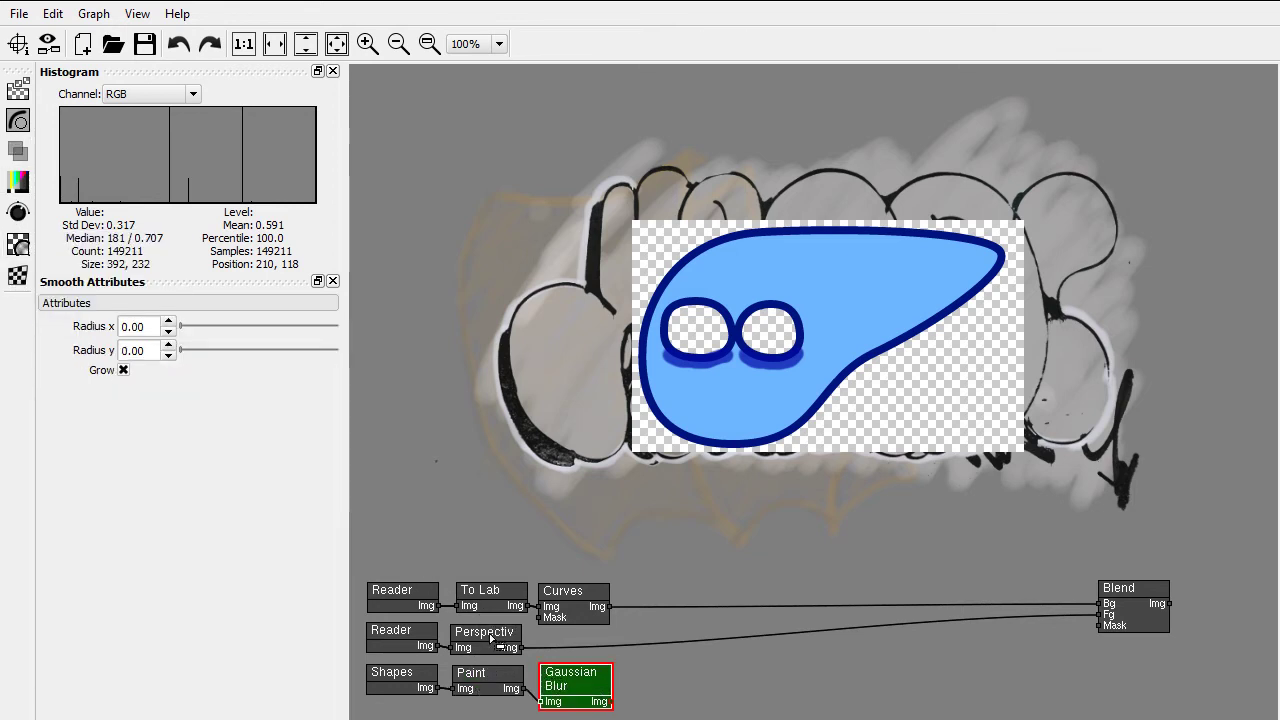
pyautogui.moveTo(181, 326); pyautogui.dragTo(258, 327)
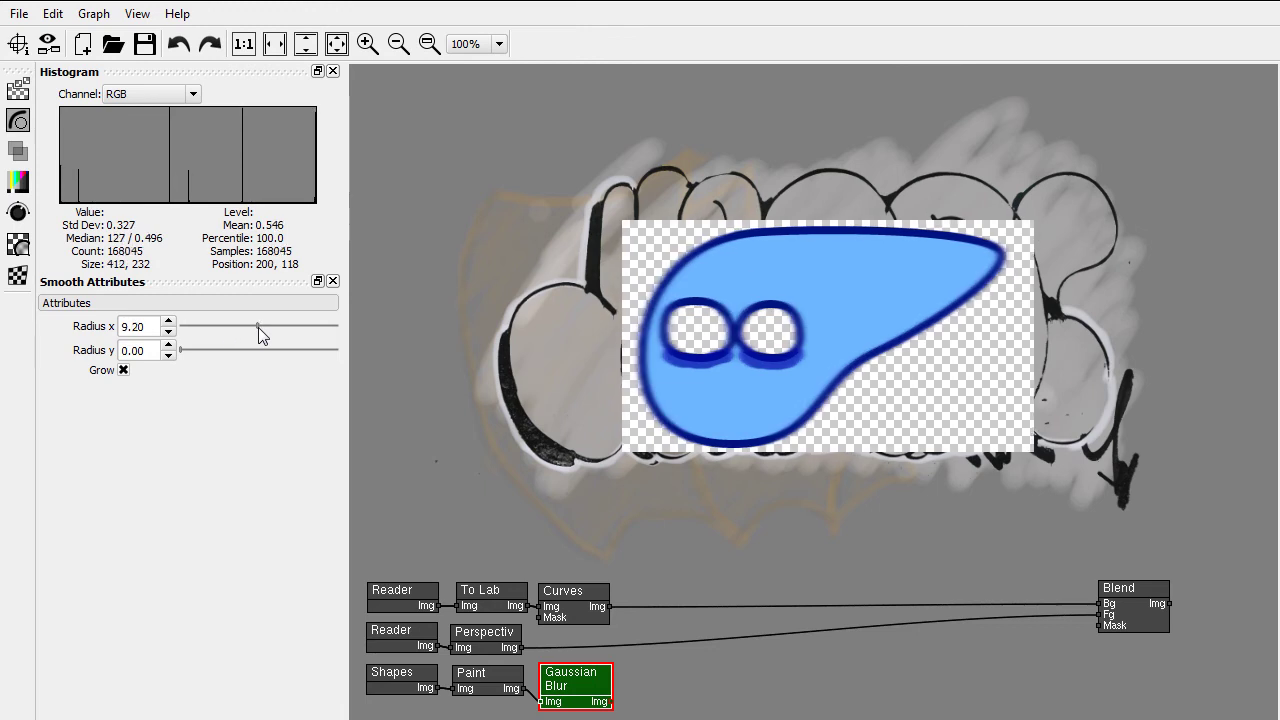
pyautogui.moveTo(181, 350); pyautogui.dragTo(257, 353)
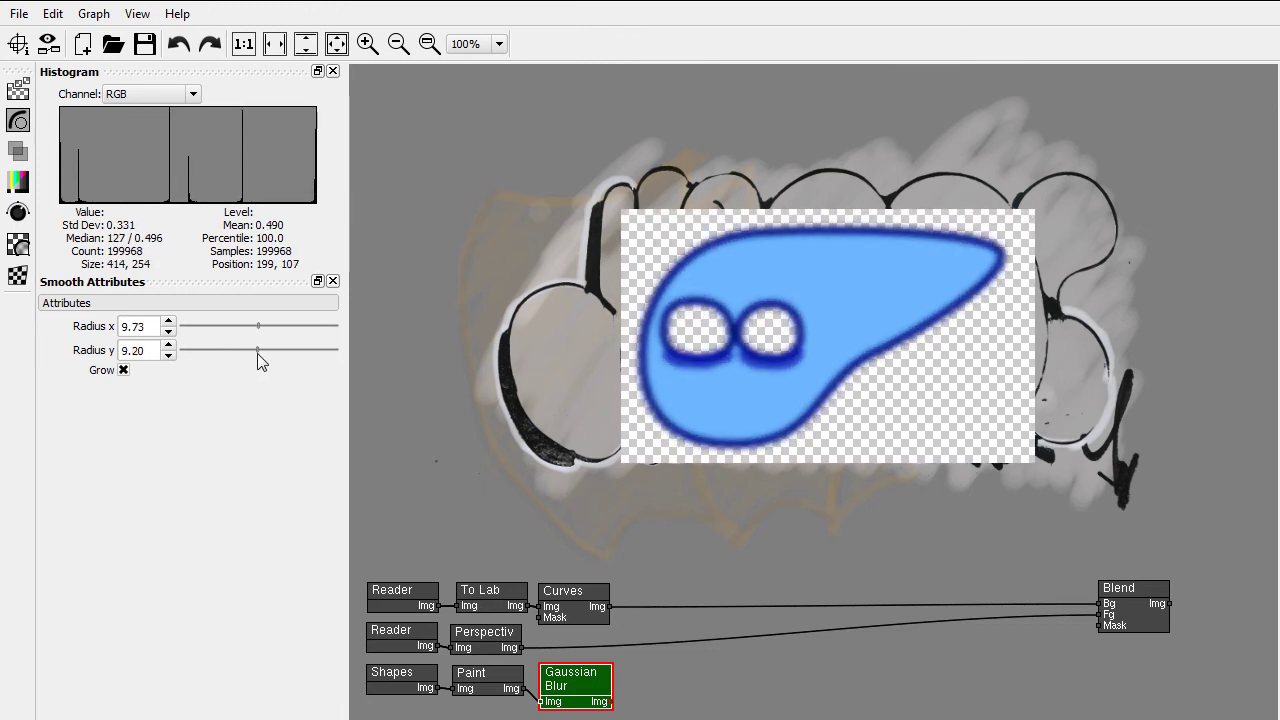
pyautogui.moveTo(478, 640); pyautogui.dragTo(1033, 640)
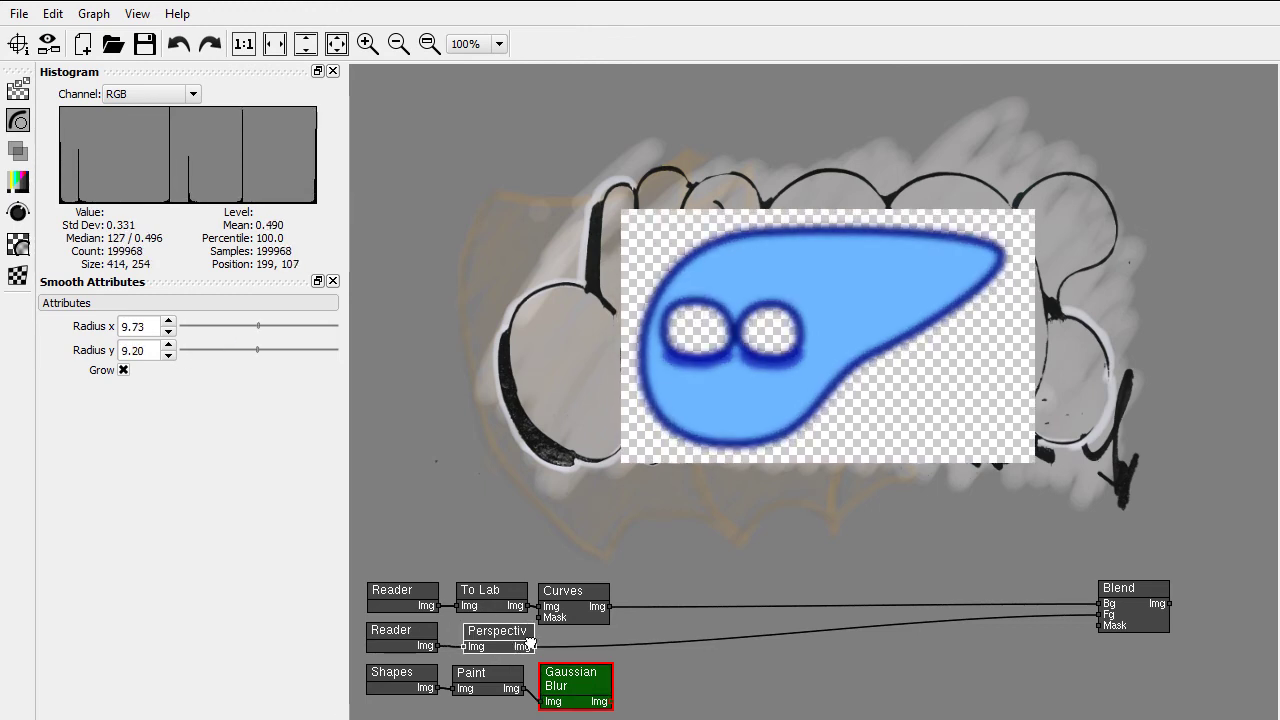
# - Add a new Blend layering the blurred blob over the graffiti and view the wall composite
pyautogui.click(17, 150)
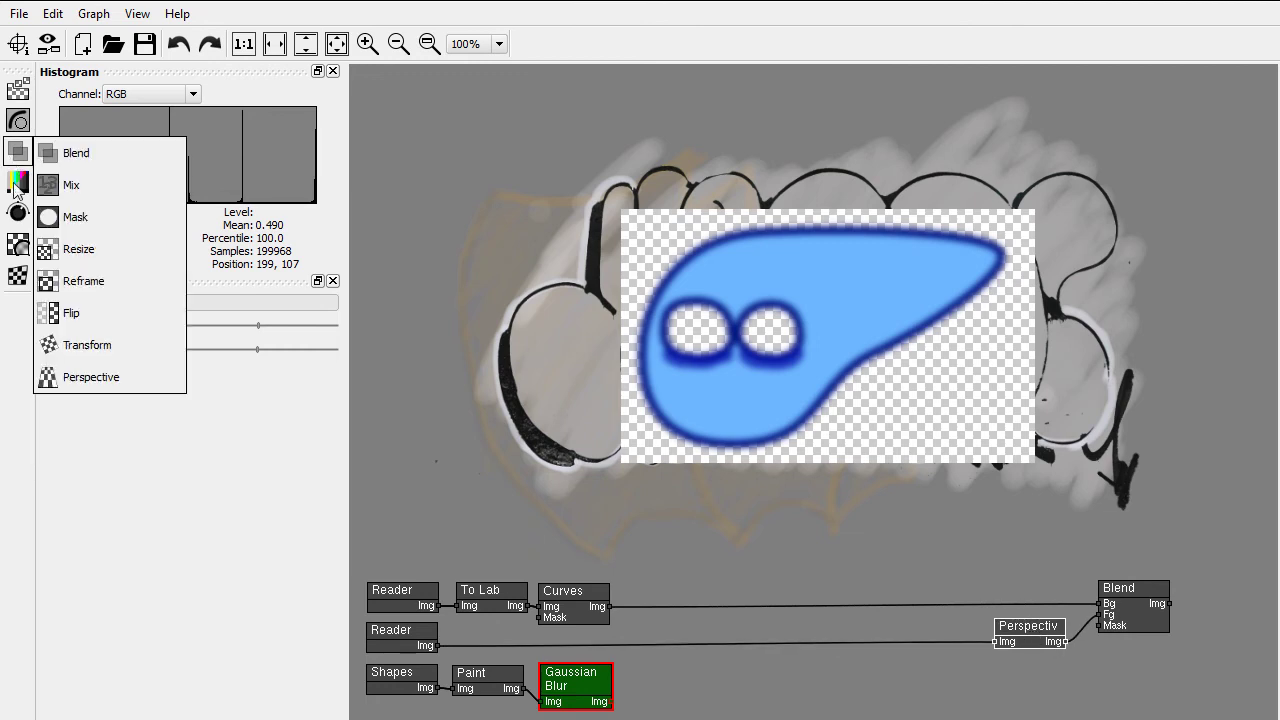
pyautogui.moveTo(77, 154)
pyautogui.mouseDown()
pyautogui.moveTo(605, 605)
pyautogui.moveTo(660, 635)
pyautogui.mouseUp()
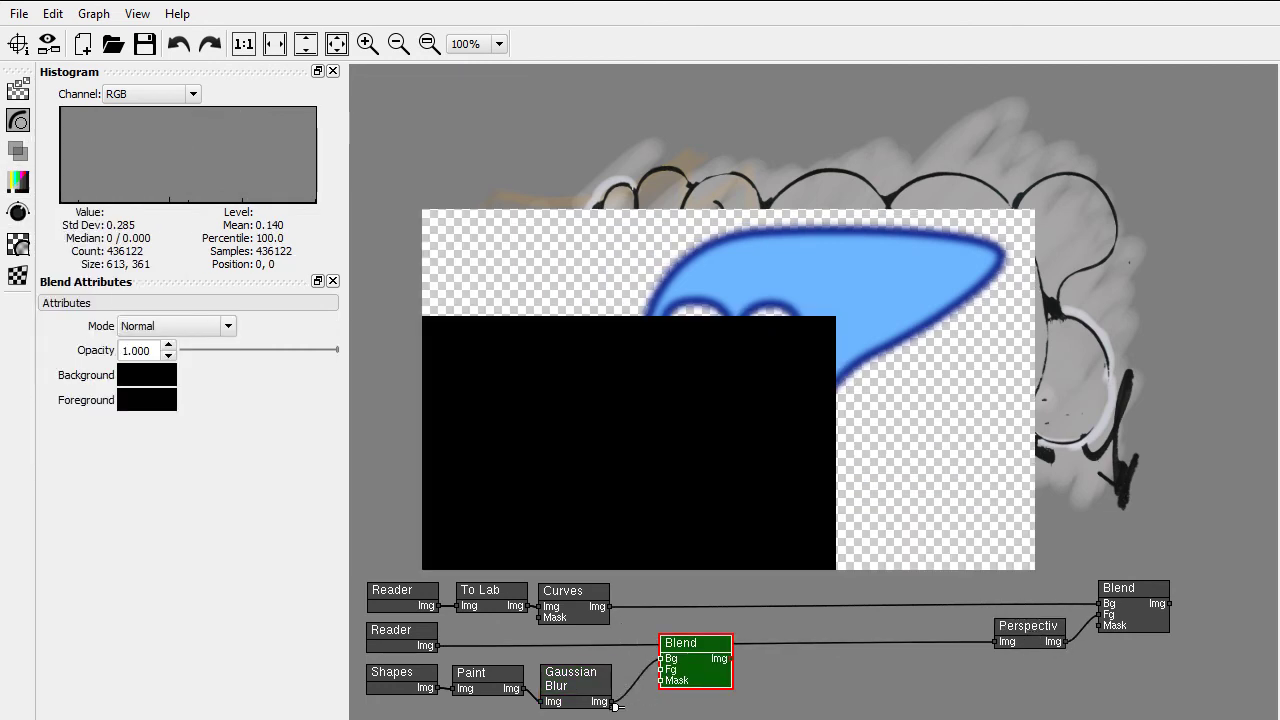
pyautogui.moveTo(611, 701); pyautogui.dragTo(660, 669)
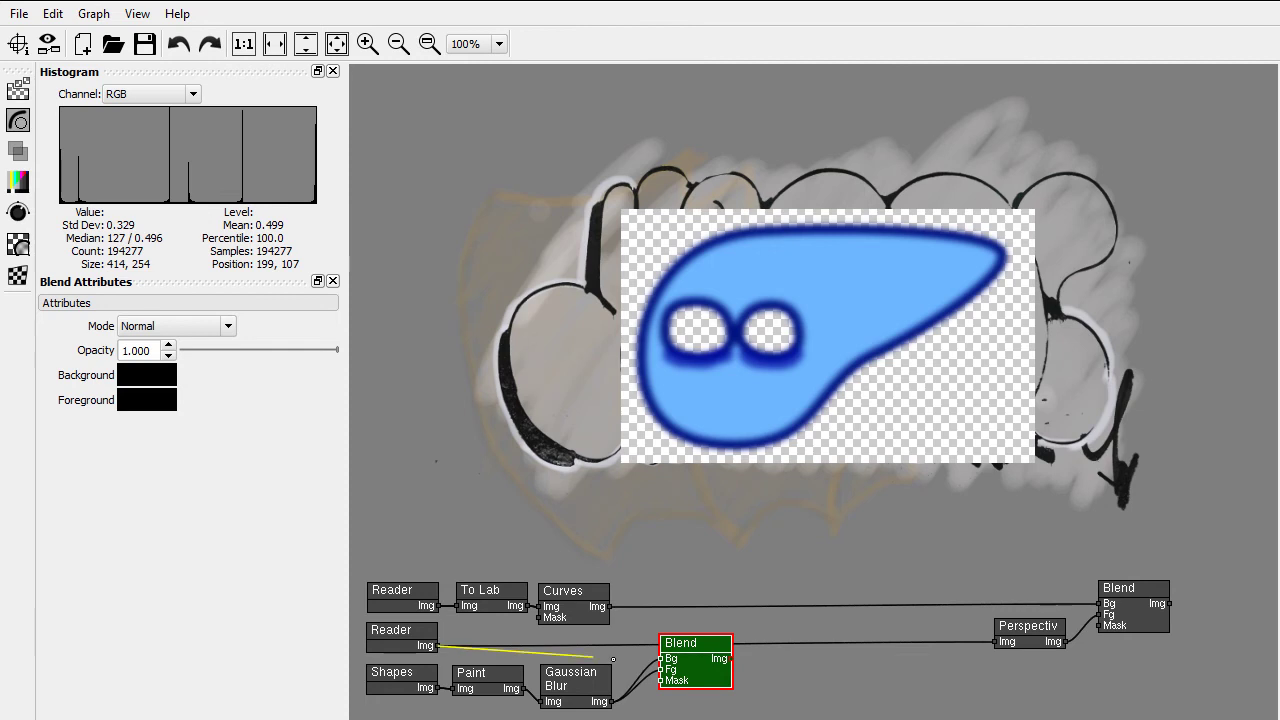
pyautogui.moveTo(612, 659); pyautogui.dragTo(990, 642)
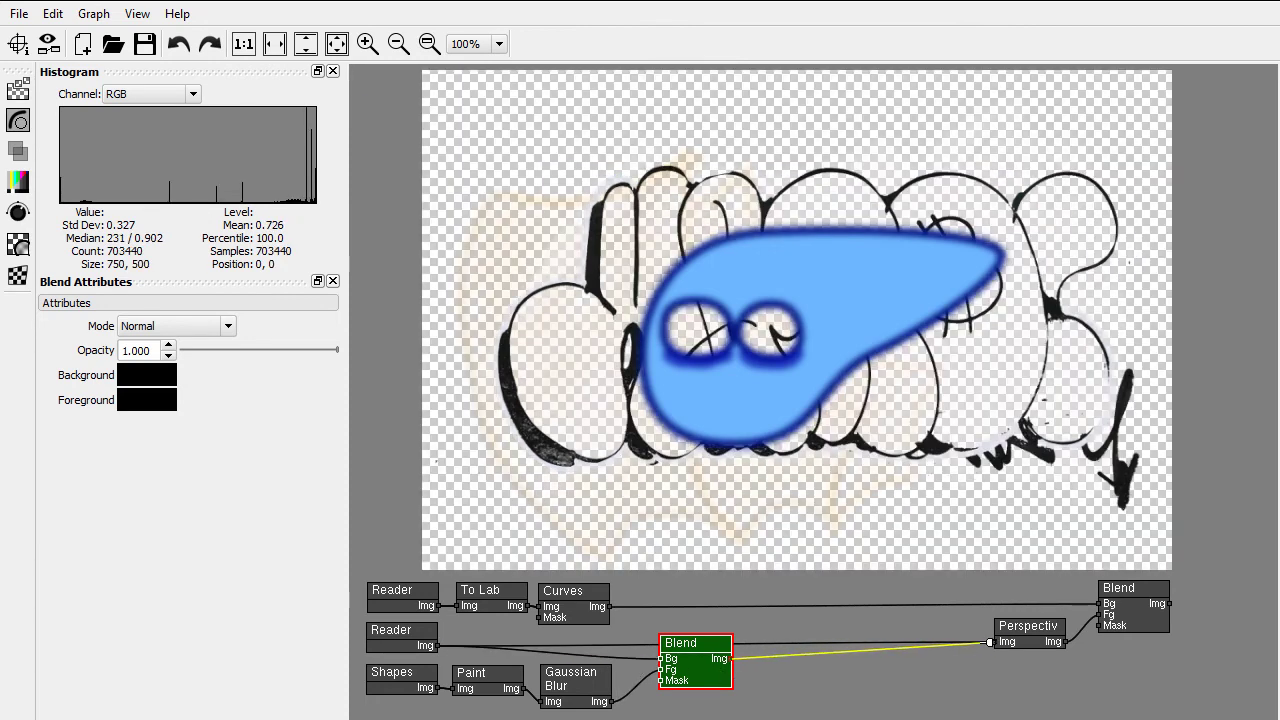
pyautogui.click(1118, 604)
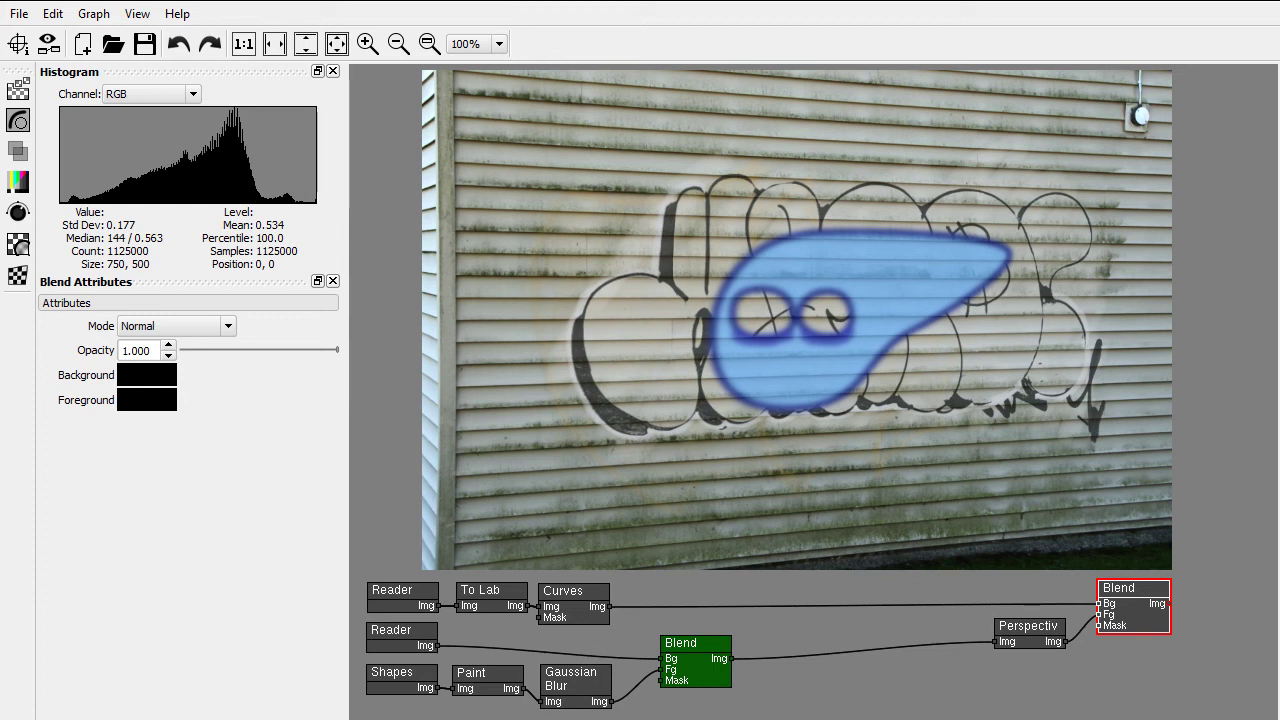
# - Move the blob's Bezier points and eye loops to slim it into a tailed shape
pyautogui.doubleClick(400, 676)
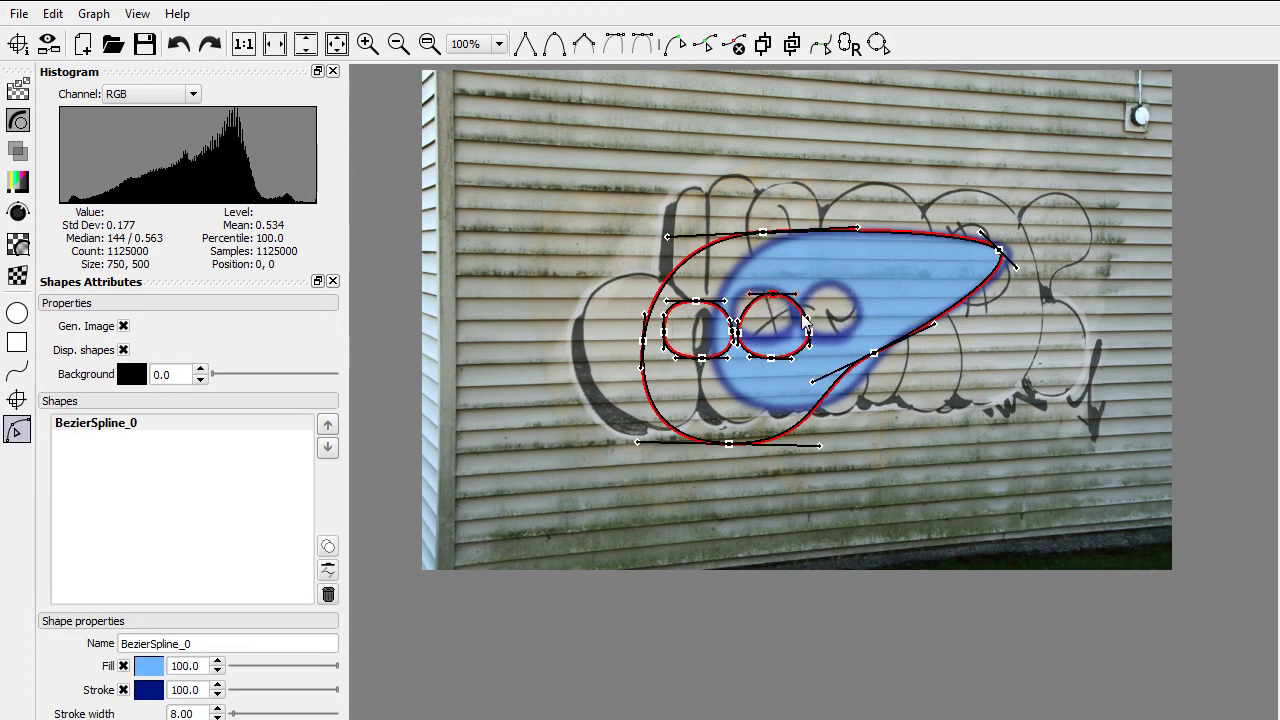
pyautogui.moveTo(806, 323); pyautogui.dragTo(812, 325)
pyautogui.moveTo(697, 300); pyautogui.dragTo(697, 293)
pyautogui.moveTo(728, 442); pyautogui.dragTo(728, 421)
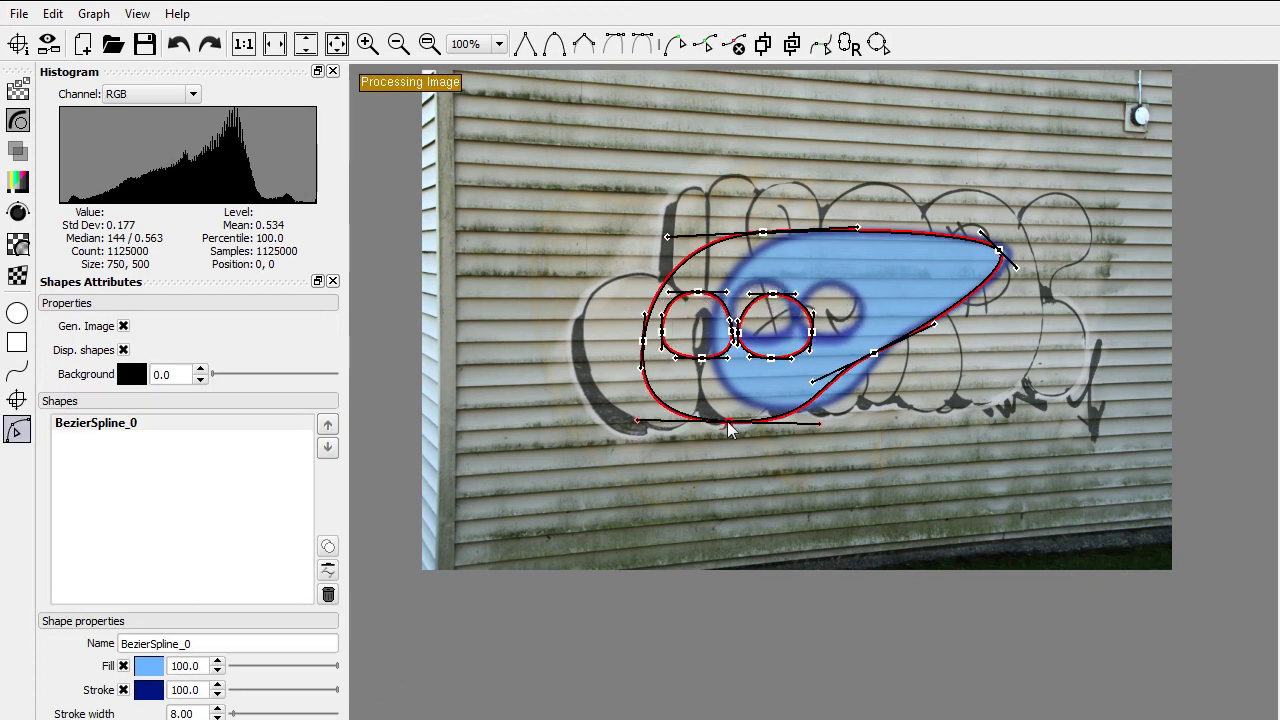
pyautogui.moveTo(637, 420); pyautogui.dragTo(634, 427)
pyautogui.moveTo(763, 232); pyautogui.dragTo(755, 242)
pyautogui.moveTo(875, 353); pyautogui.dragTo(882, 334)
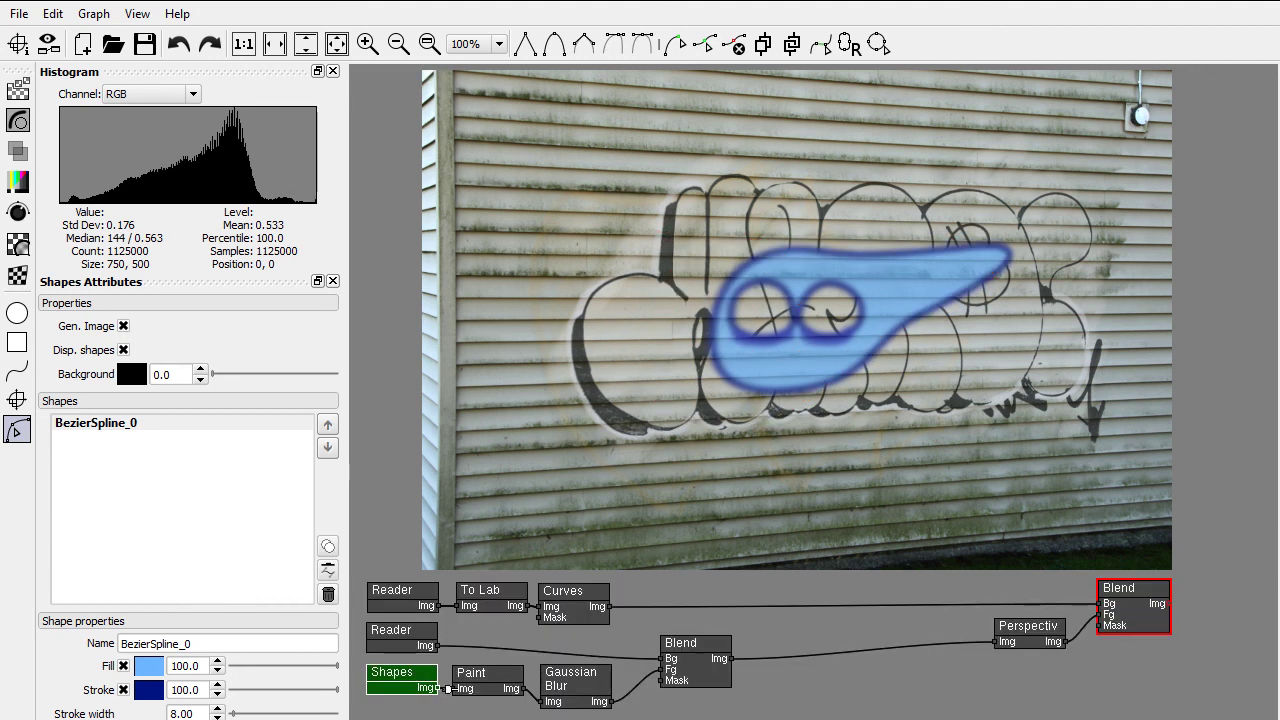
# - Lower the Gaussian Blur radii to about 4 and add a point to the wall's Lightness curve
pyautogui.click(600, 688)
pyautogui.moveTo(258, 326)
pyautogui.mouseDown()
pyautogui.moveTo(237, 330)
pyautogui.moveTo(244, 350)
pyautogui.mouseUp()
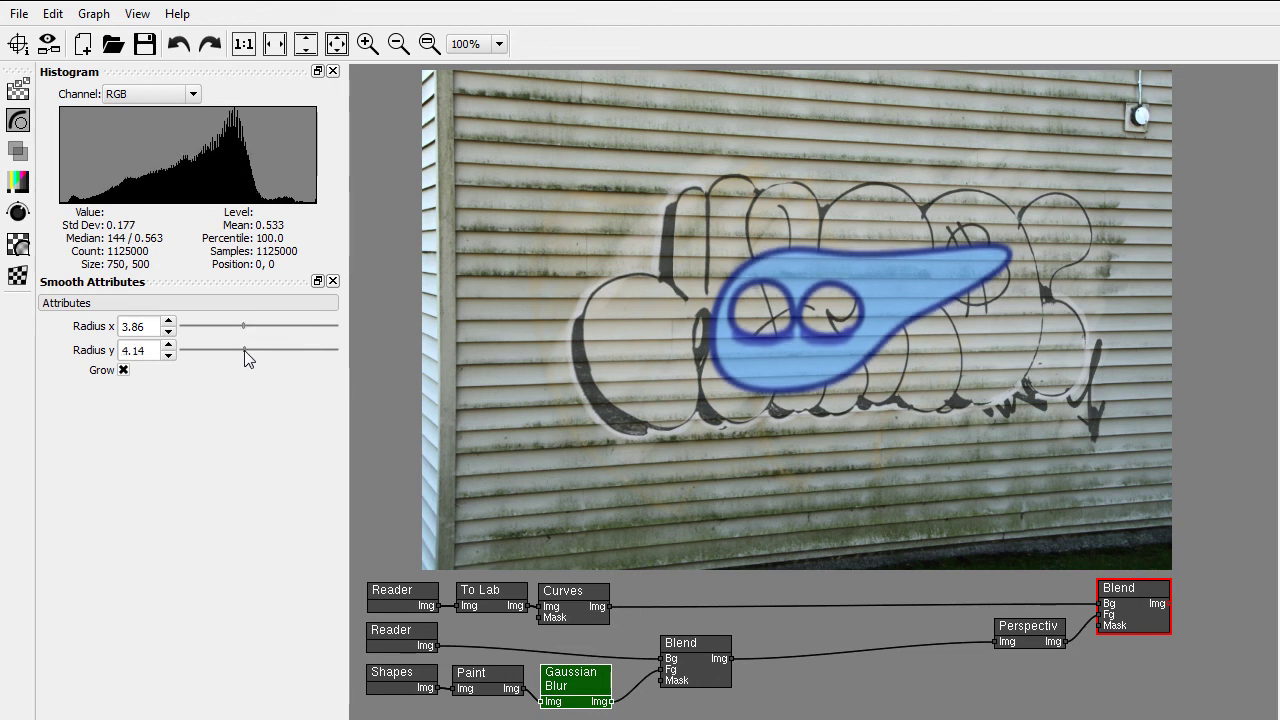
pyautogui.click(566, 592)
pyautogui.click(229, 520)
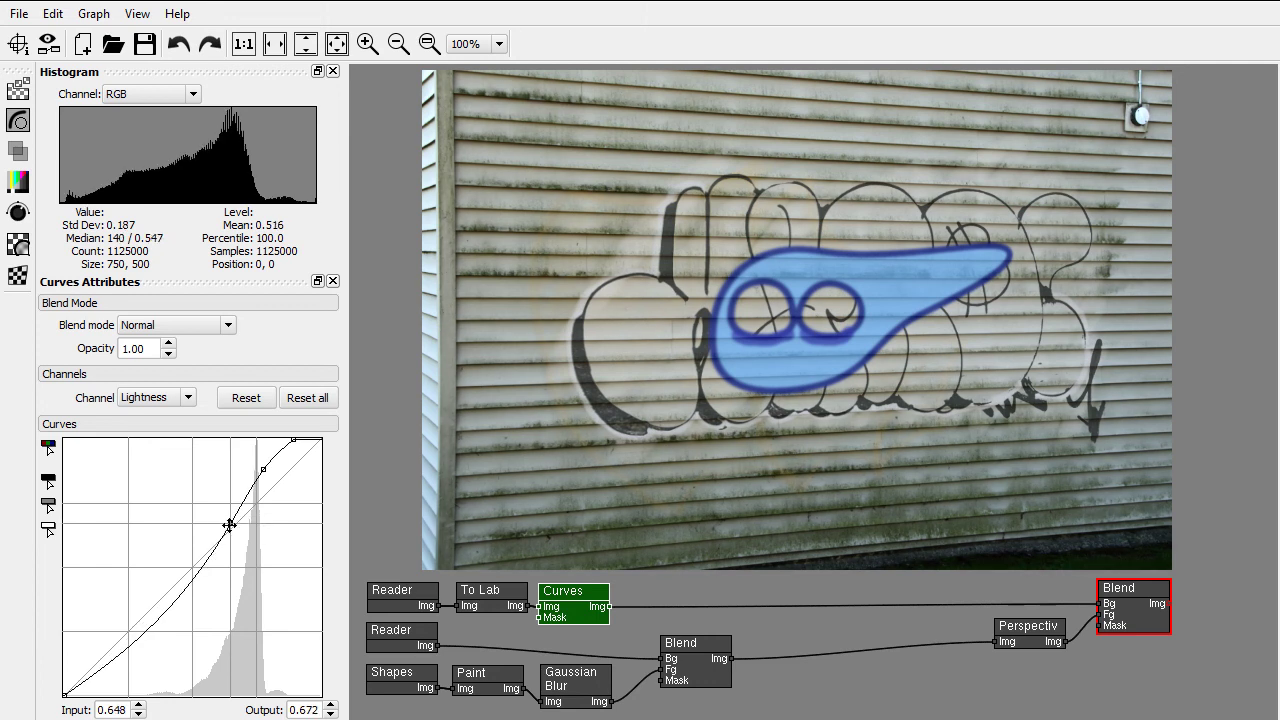
pyautogui.moveTo(262, 469); pyautogui.dragTo(302, 441)
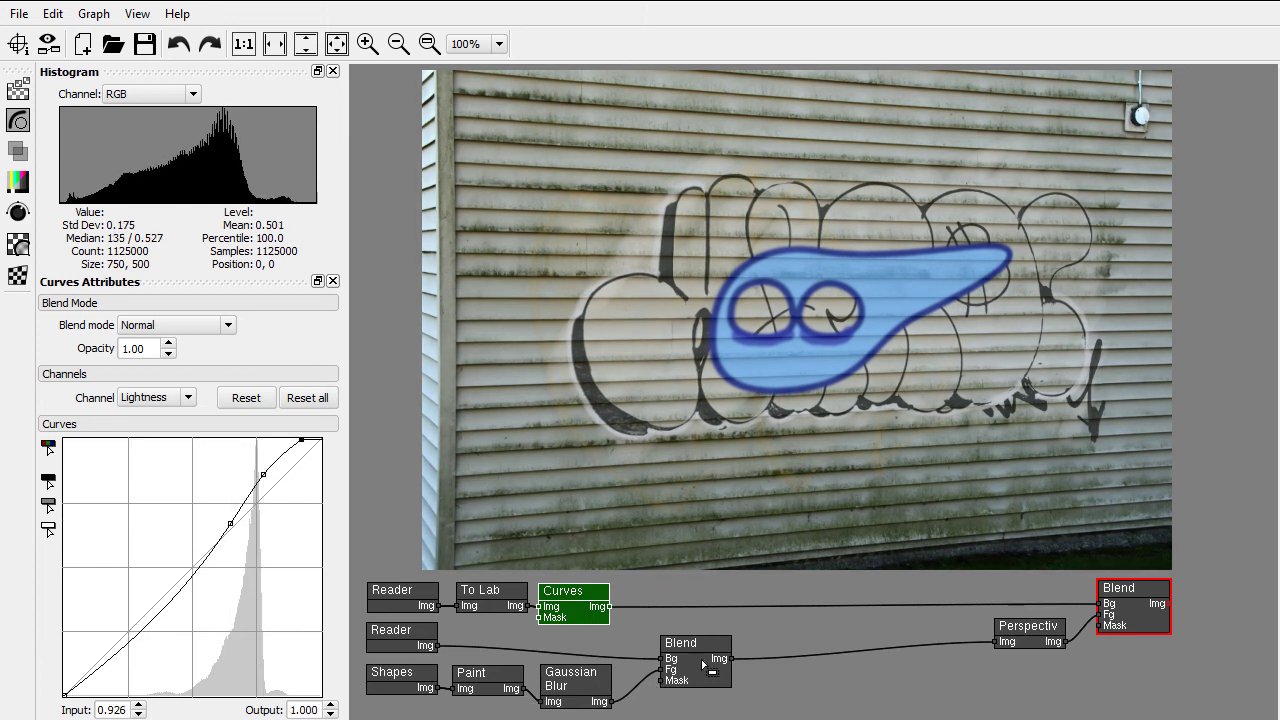
# - Adjust a Perspective corner handle to refine the graffiti's wall warp
pyautogui.click(1028, 648)
pyautogui.moveTo(967, 611)
pyautogui.mouseDown()
pyautogui.moveTo(473, 558)
pyautogui.moveTo(471, 541)
pyautogui.mouseUp()
pyautogui.moveTo(493, 74); pyautogui.dragTo(476, 72)
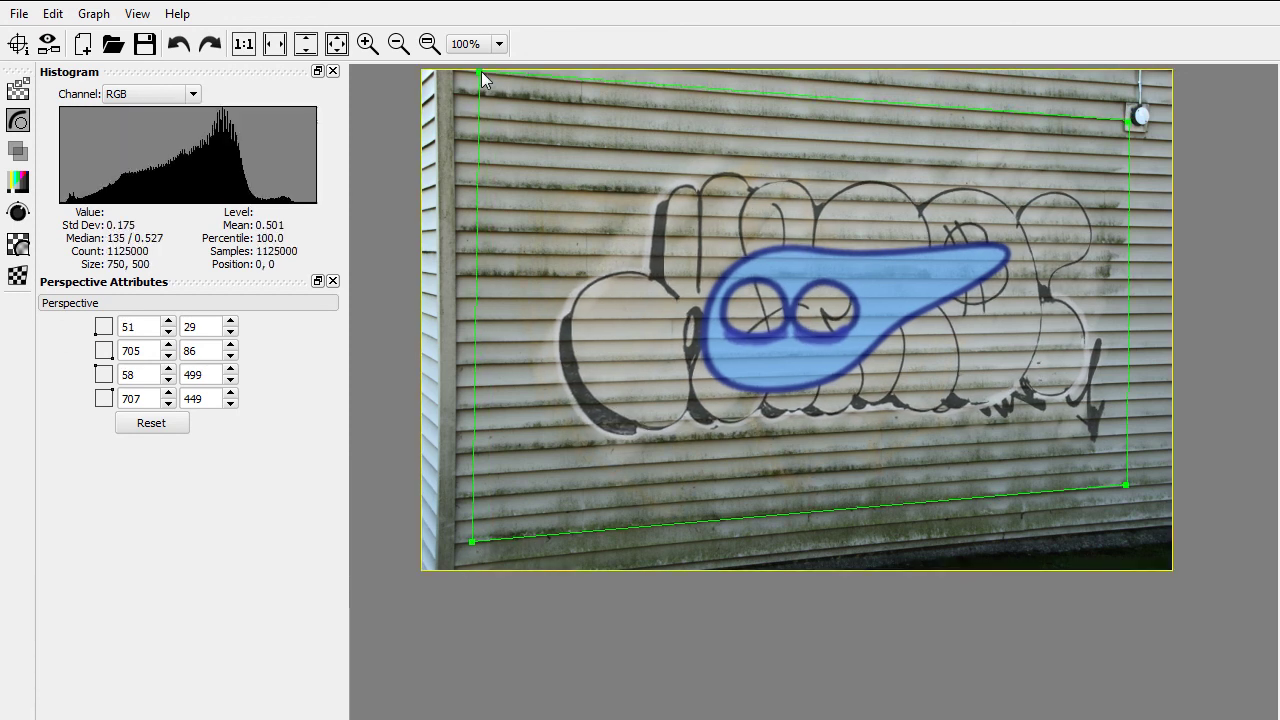
pyautogui.press('Escape')
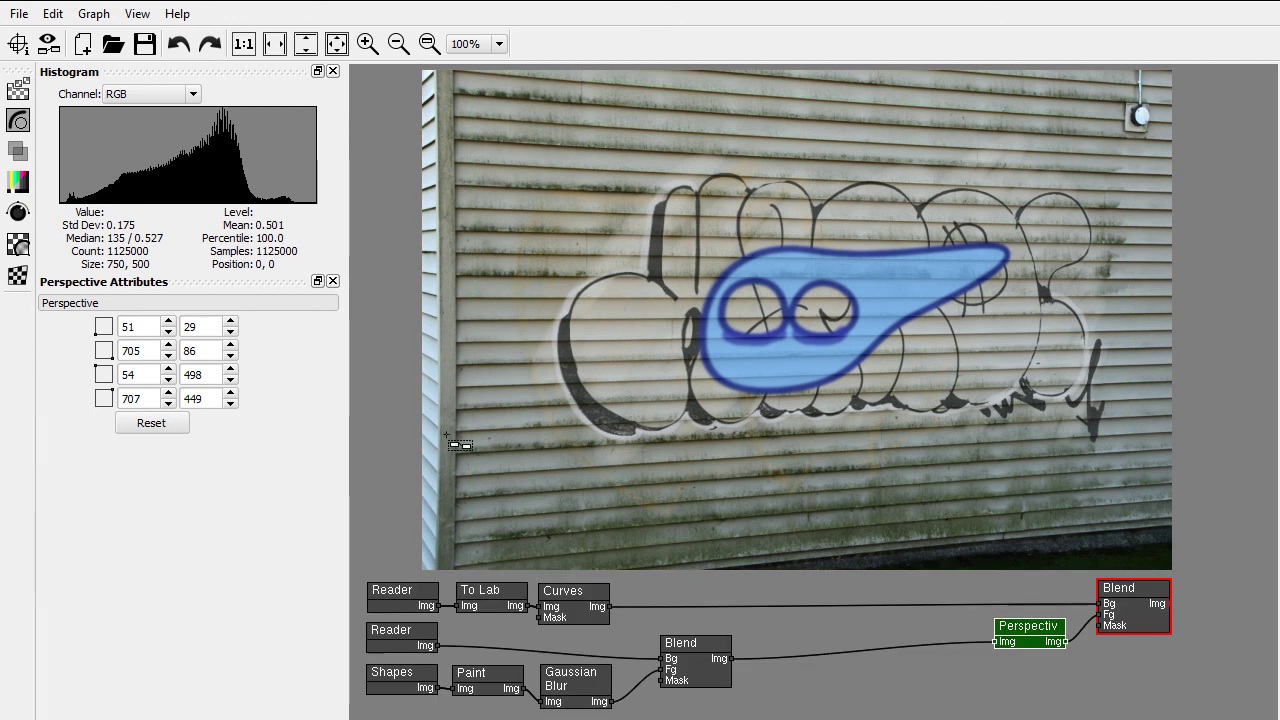